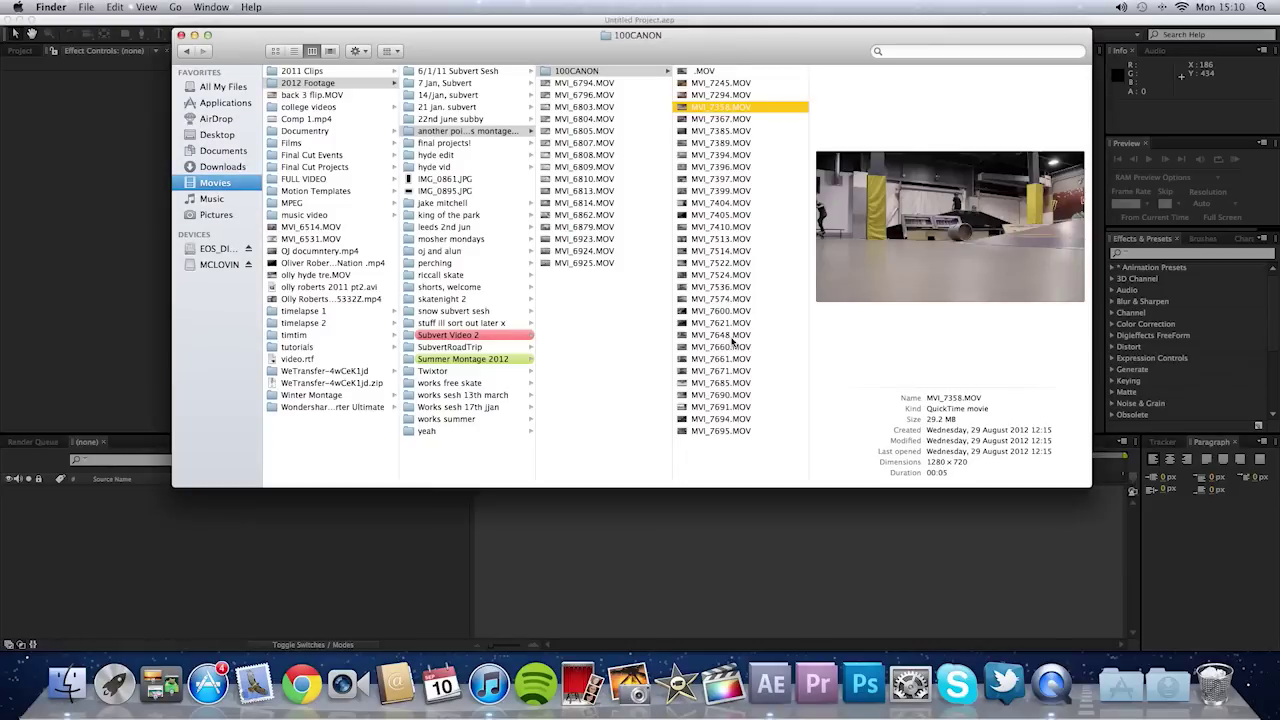
- Preview several clips in the 100CANON subfolder and select MVI_7685.MOV
left_click(744, 346)
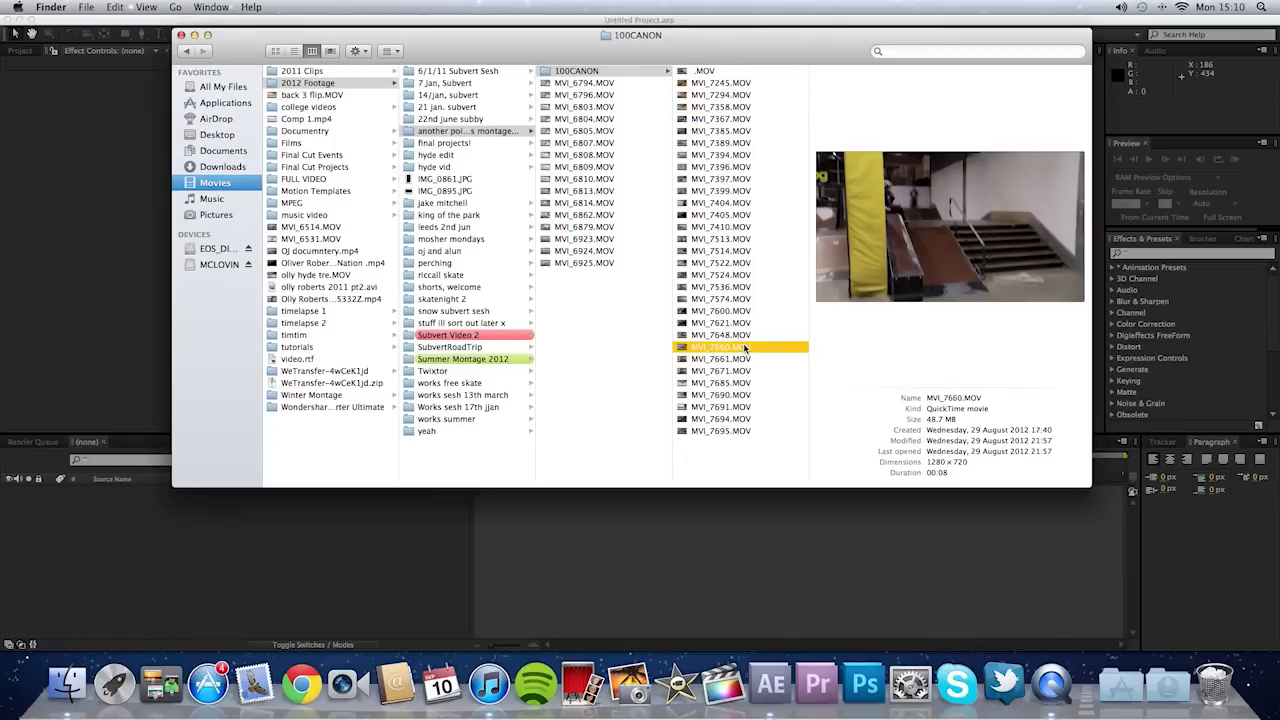
left_click(720, 407)
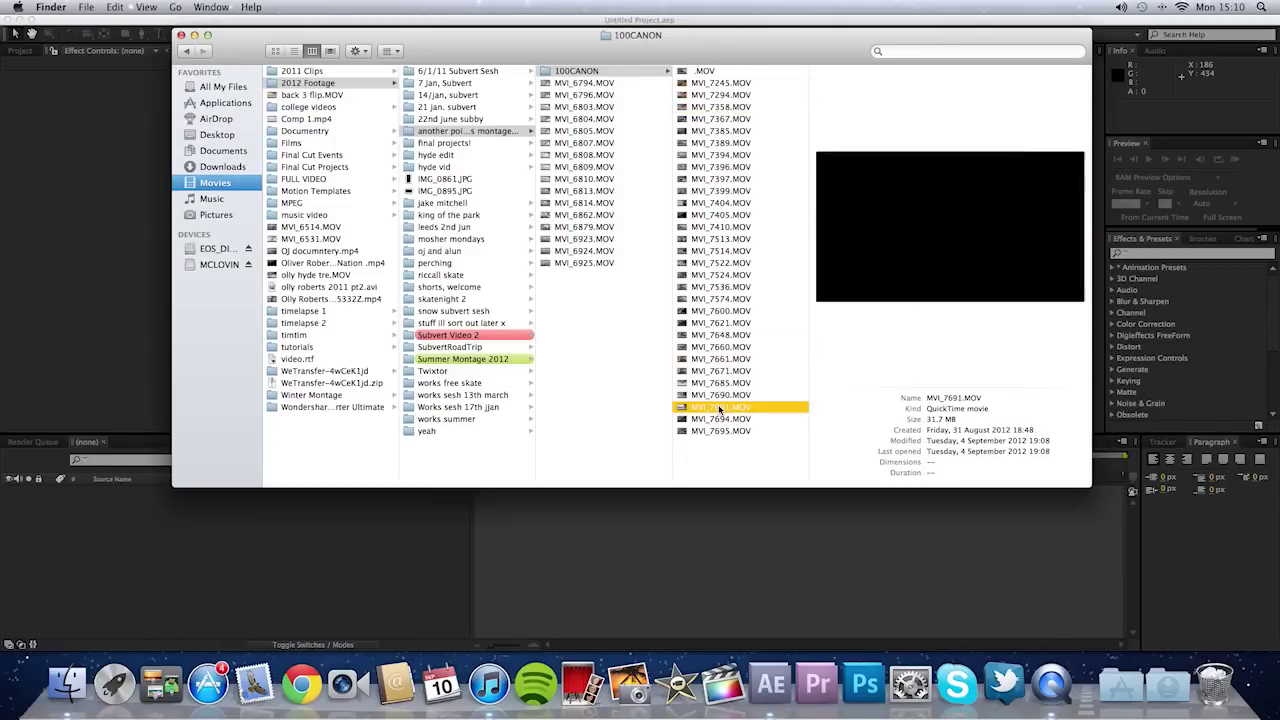
left_click(720, 384)
left_click(727, 346)
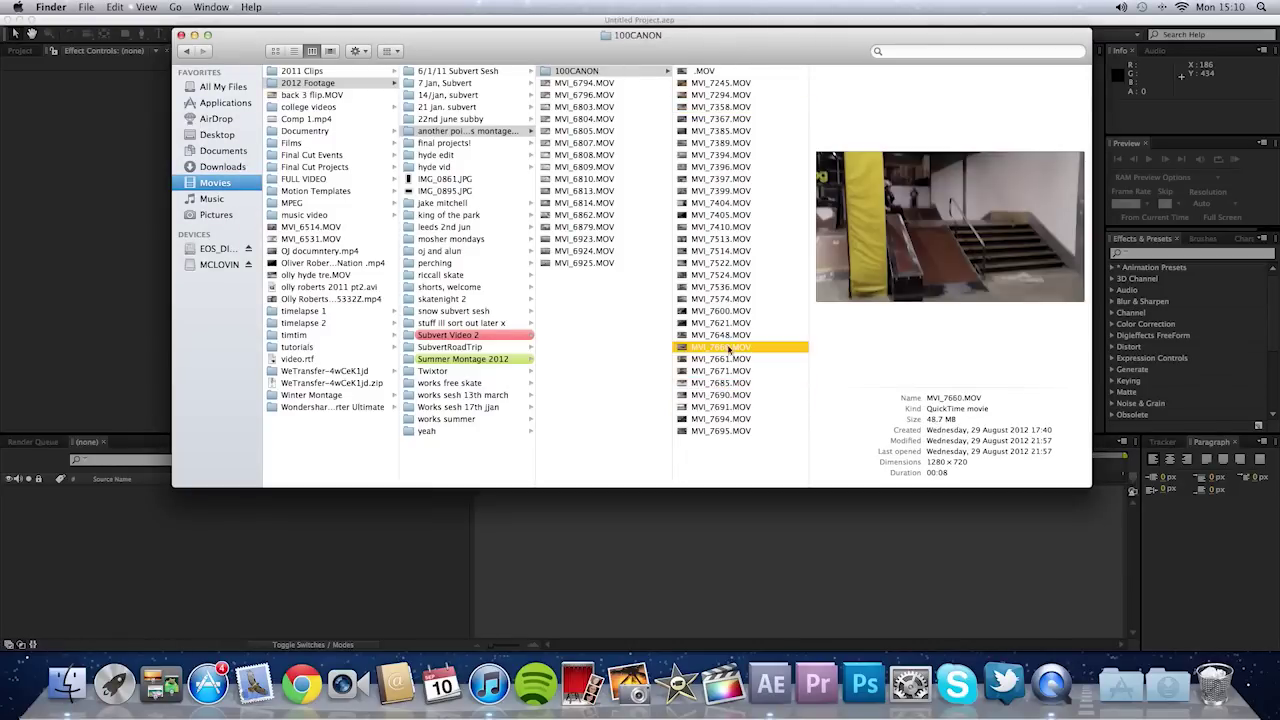
left_click(739, 358)
left_click(724, 383)
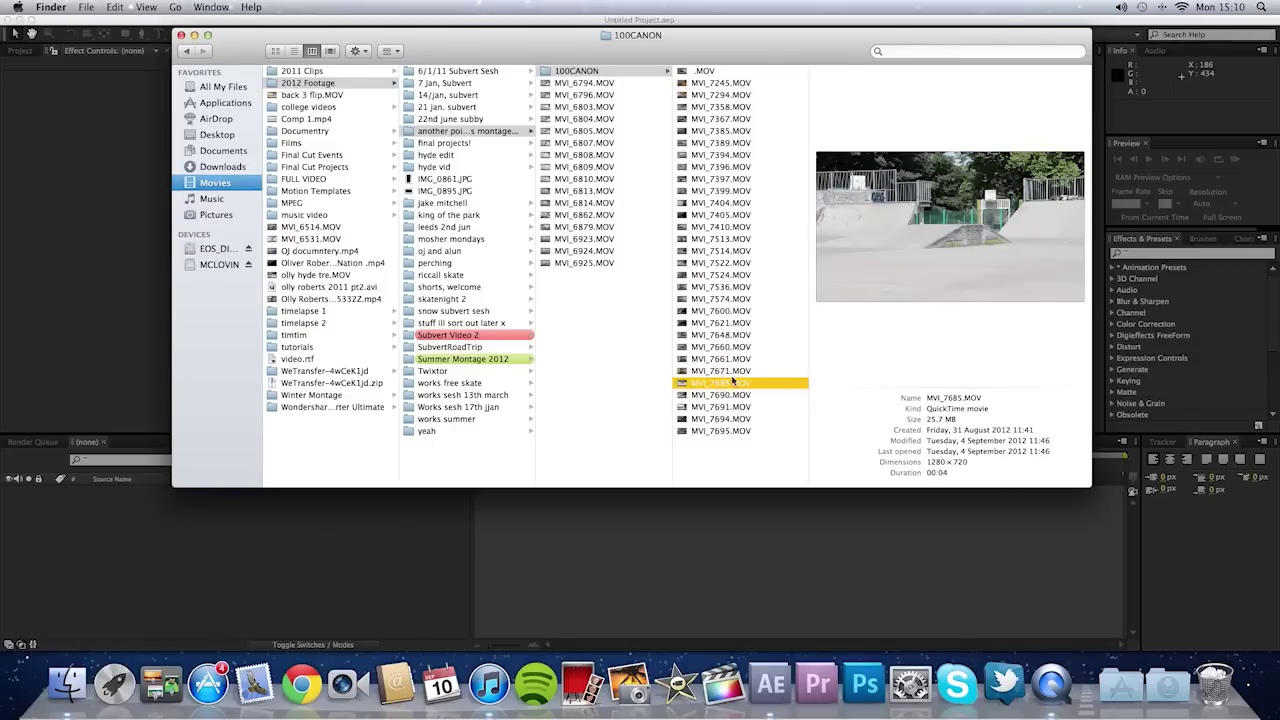
- Import MVI_7685.MOV into the After Effects project and create a composition from the clip
left_click_drag(838, 51, 900, 49)
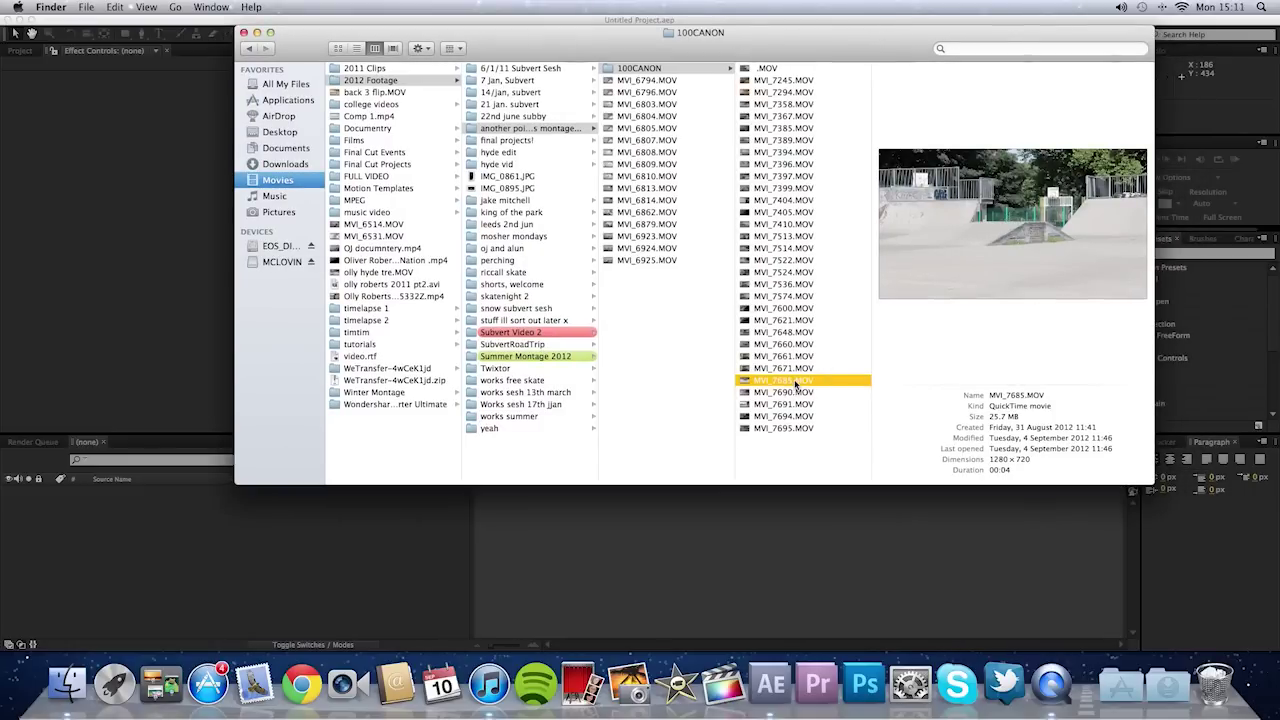
left_click_drag(804, 384, 192, 311)
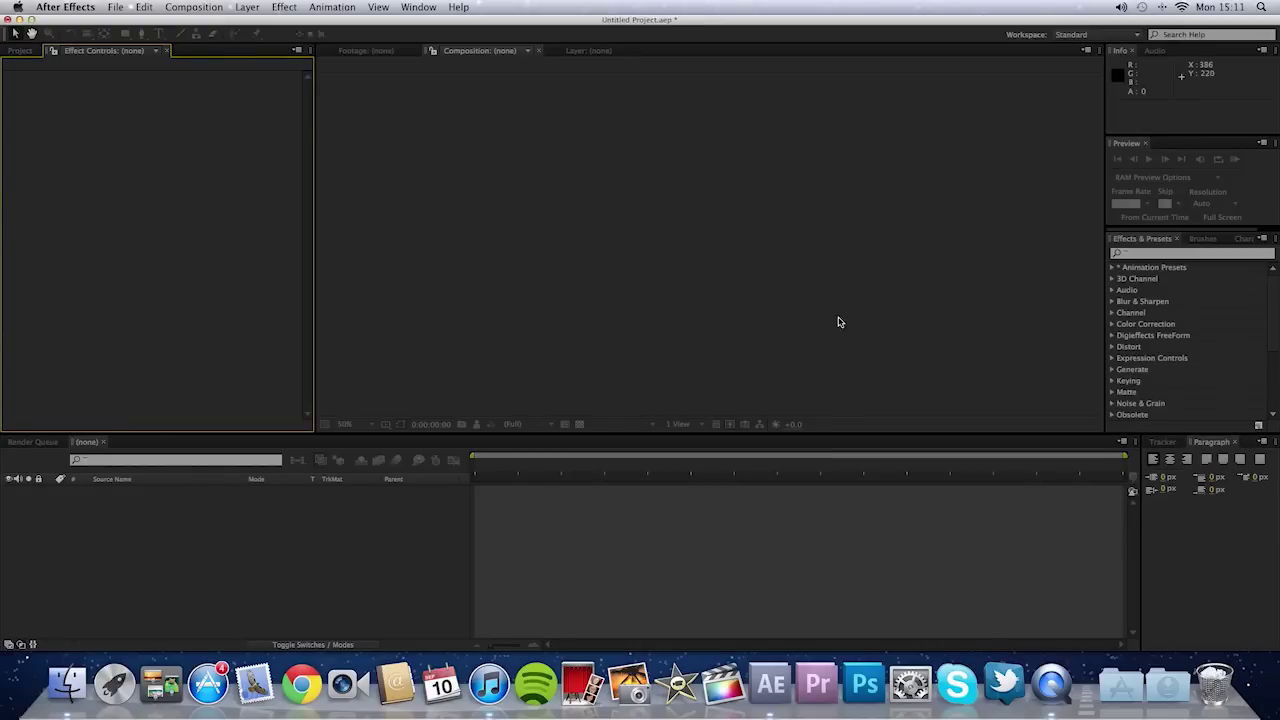
left_click(24, 50)
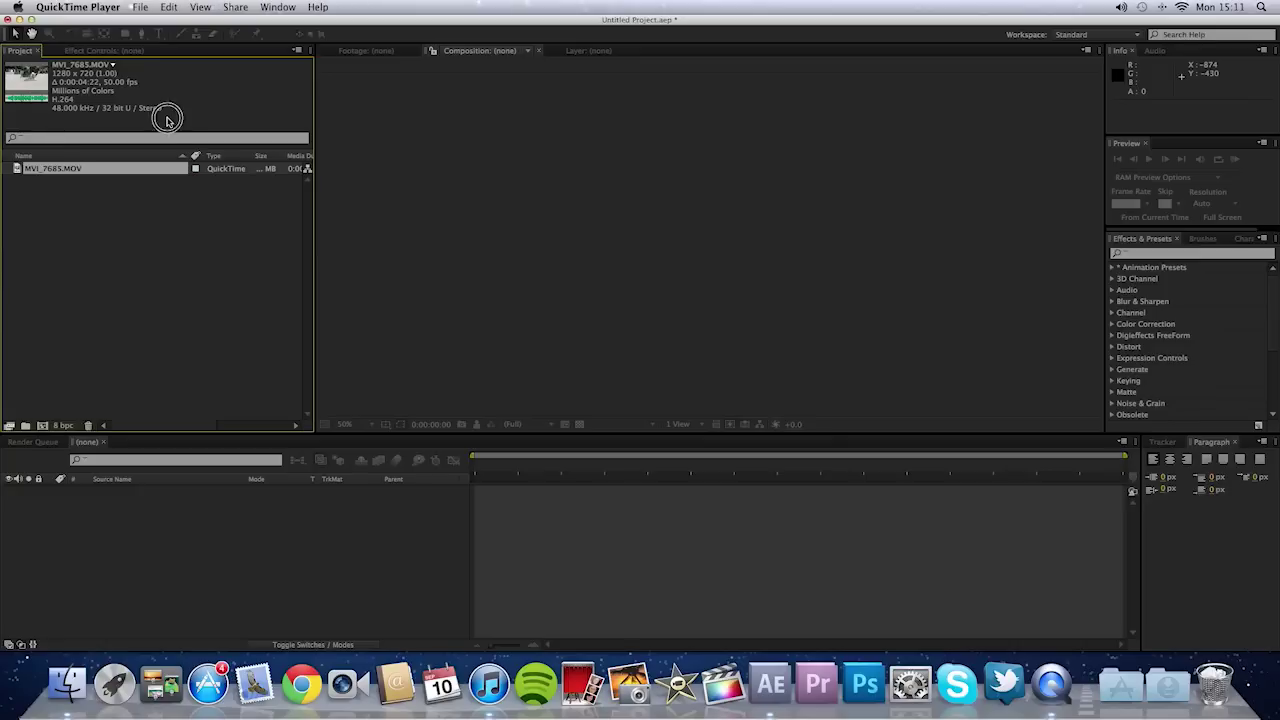
left_click(70, 170)
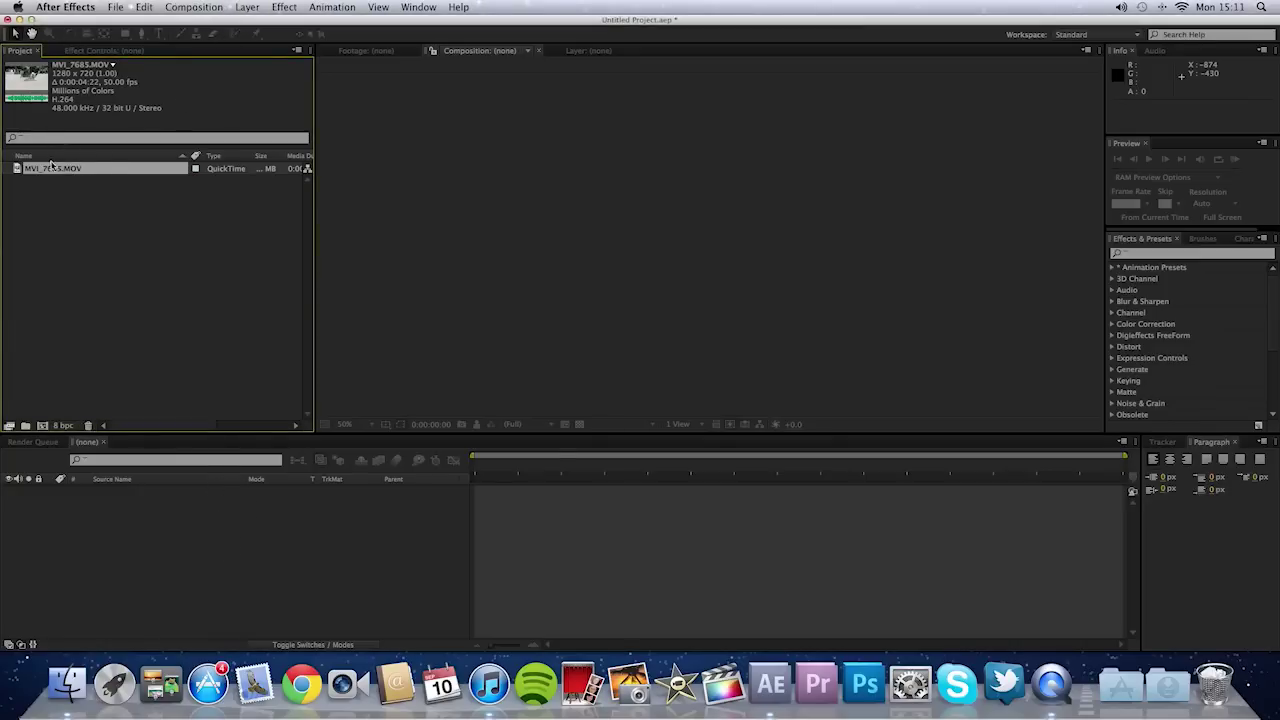
left_click_drag(52, 165, 254, 526)
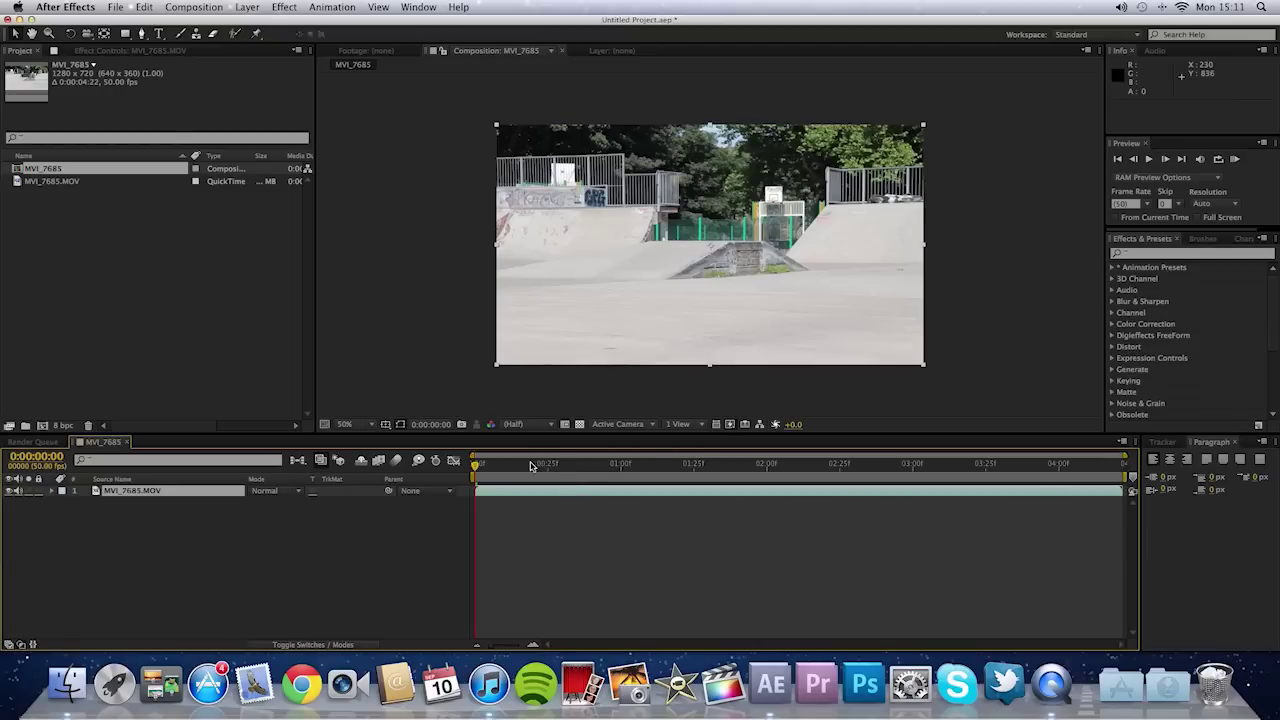
- Move the playhead to 0:00:01:27 and apply the Curves effect to the MVI_7685.MOV layer
left_click_drag(531, 466, 809, 461)
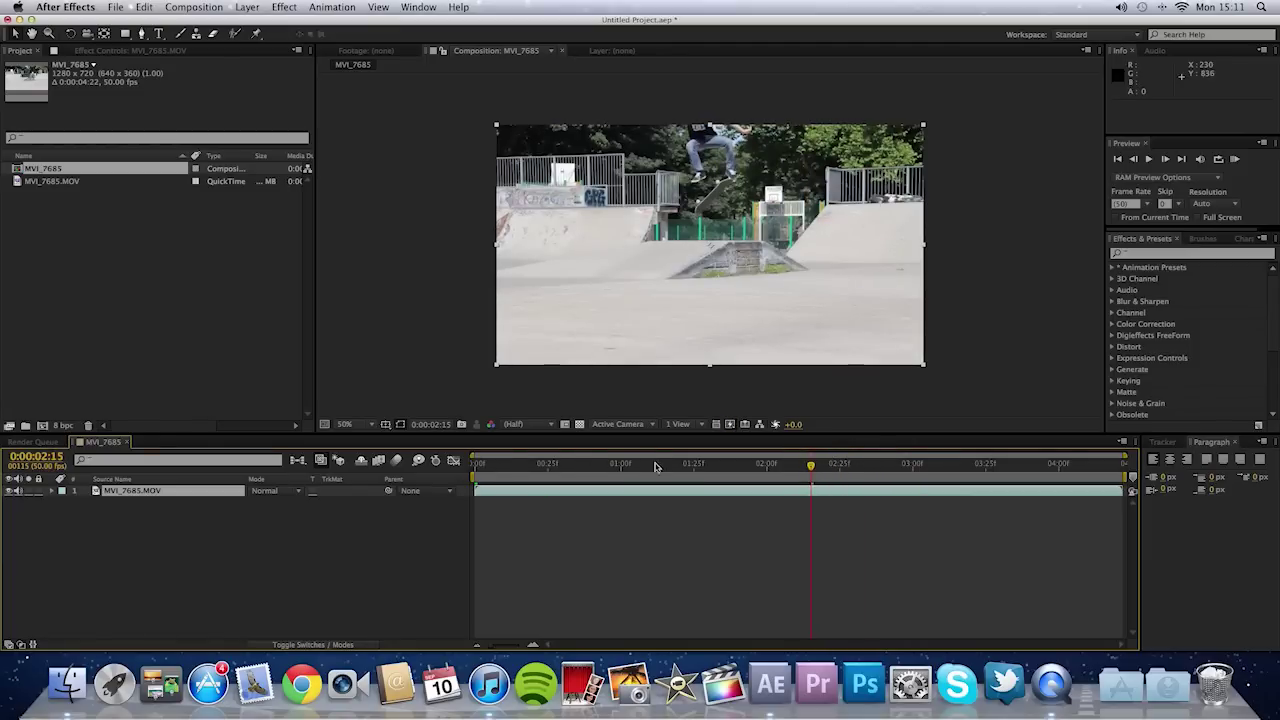
left_click_drag(655, 466, 699, 463)
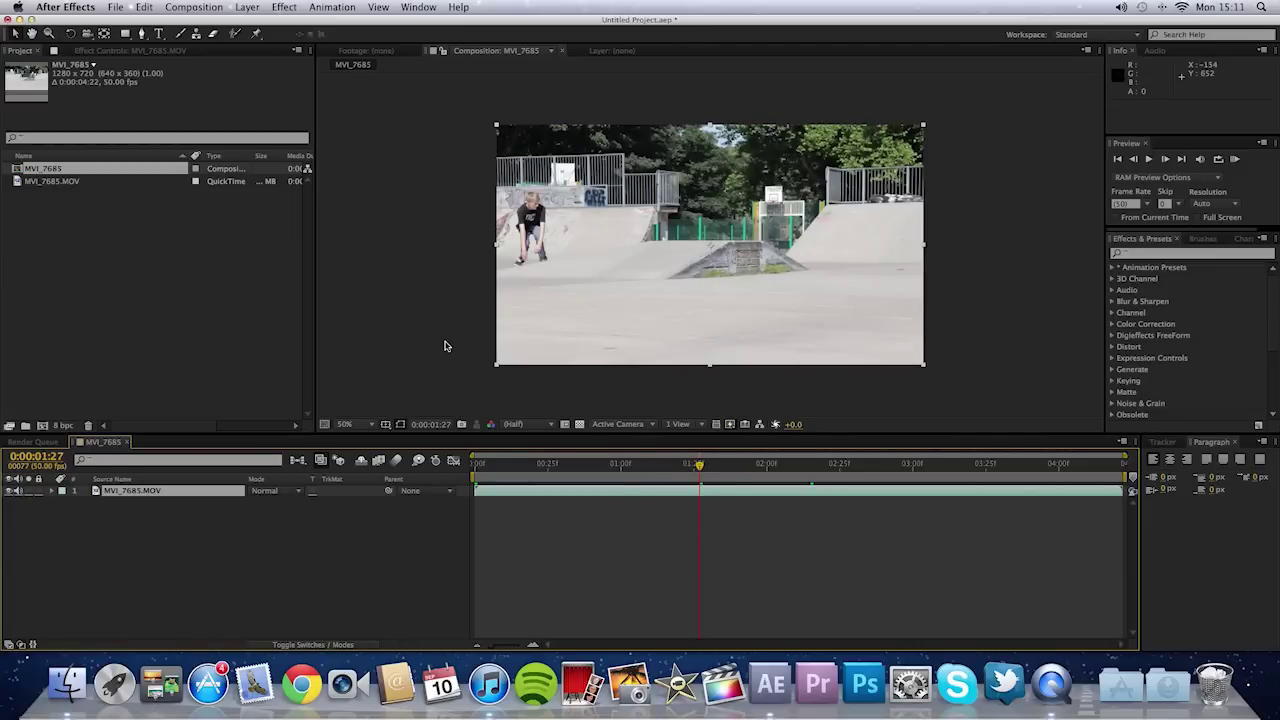
left_click(1160, 254)
type("curve")
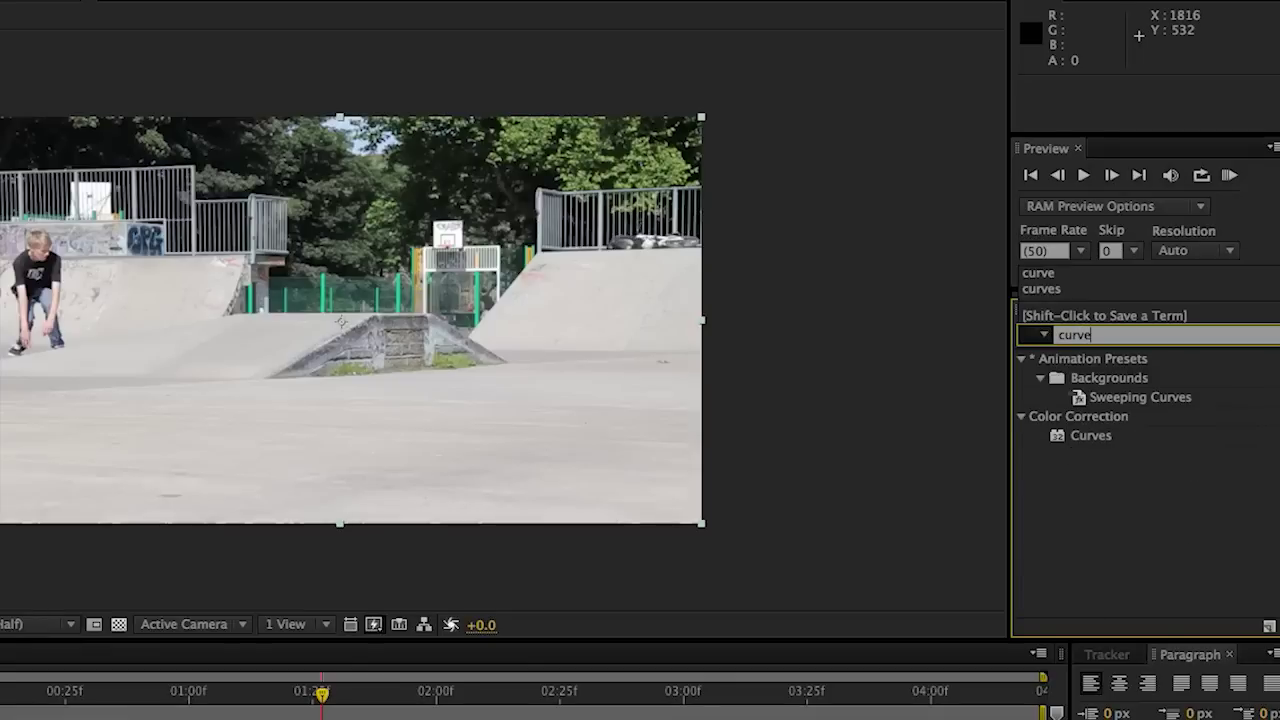
left_click_drag(1100, 437, 542, 343)
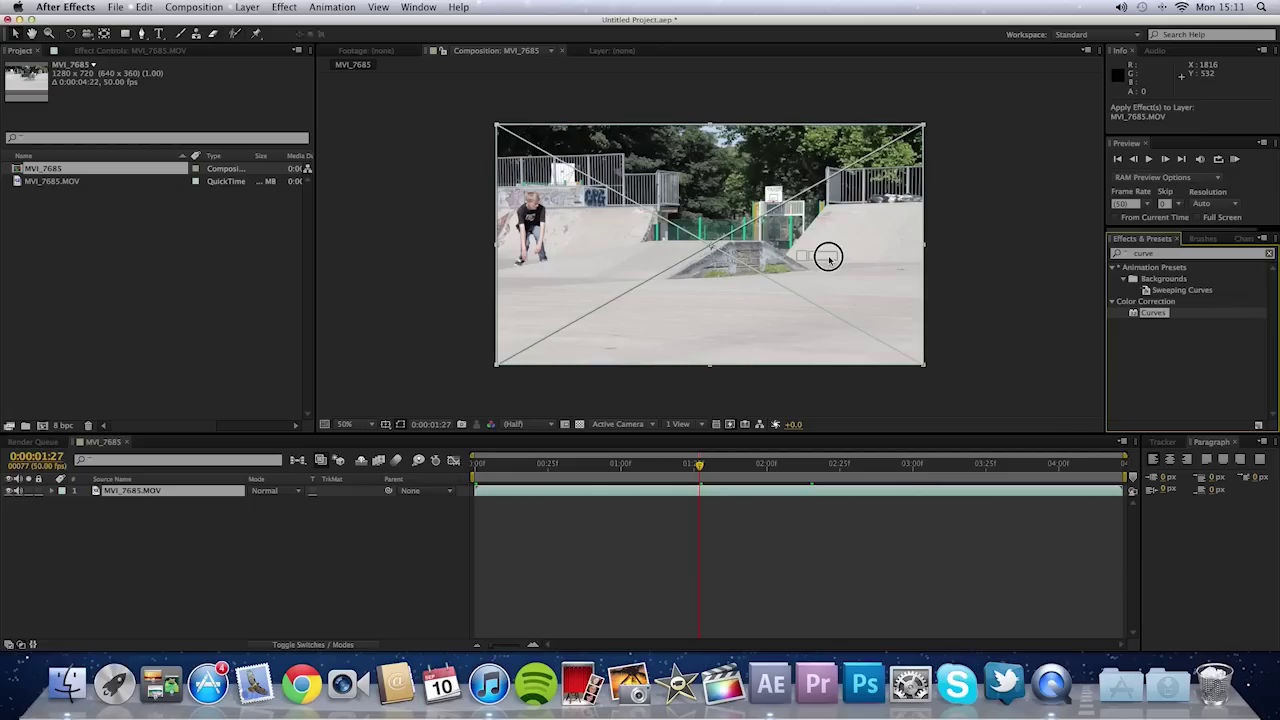
left_click_drag(828, 258, 828, 258)
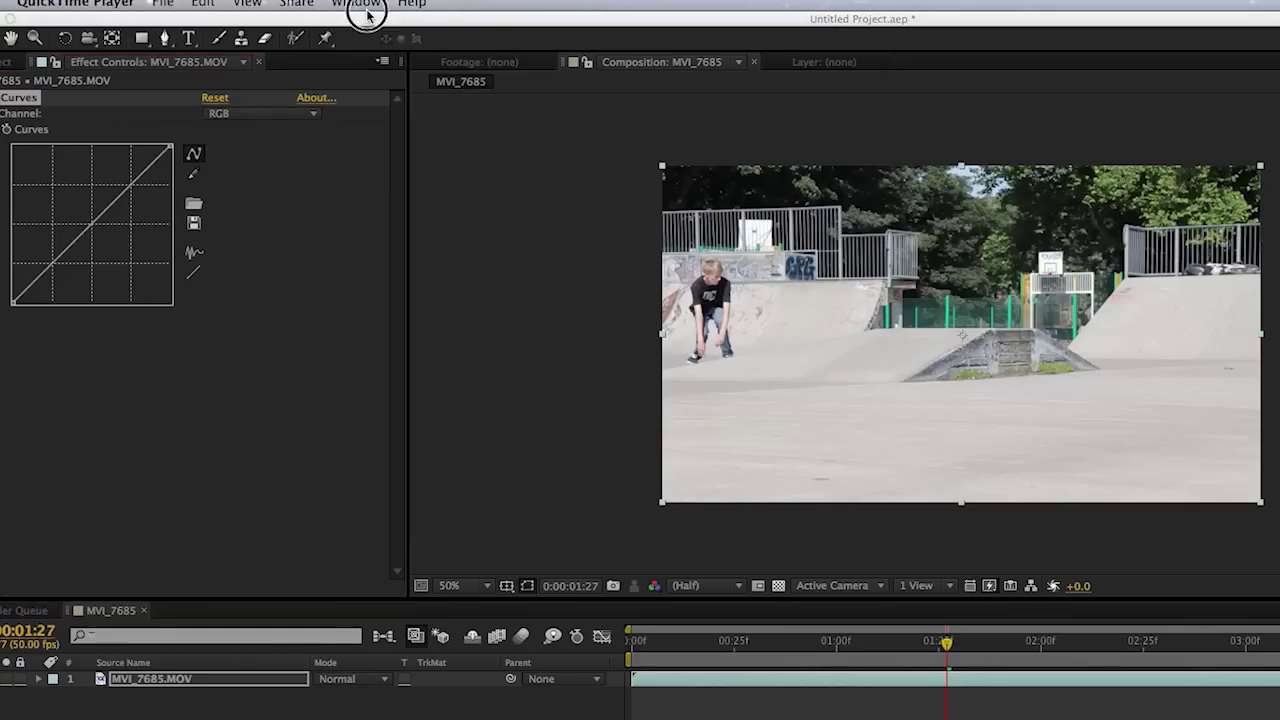
- Shape the RGB curve into a gentle S by raising the highlights and lowering the shadows, and check the frame at 0:00:02:10
left_click(131, 185)
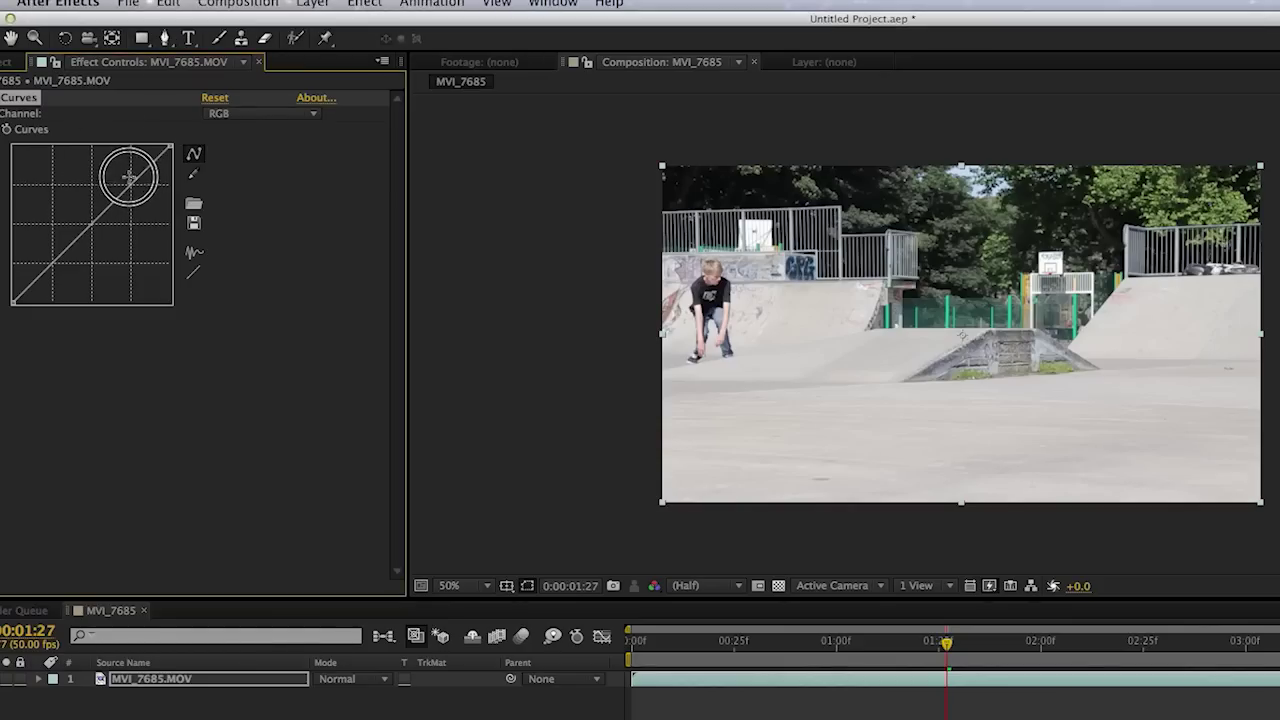
left_click(130, 185)
left_click_drag(131, 188, 127, 180)
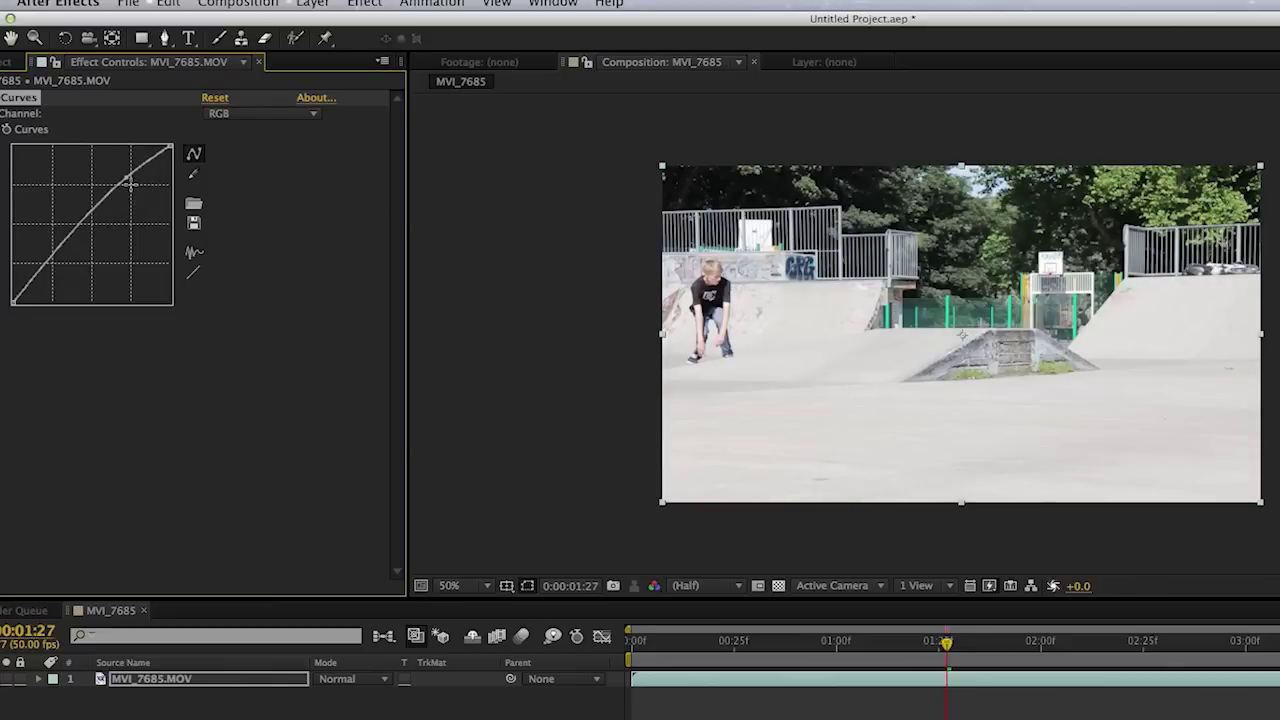
left_click(48, 262)
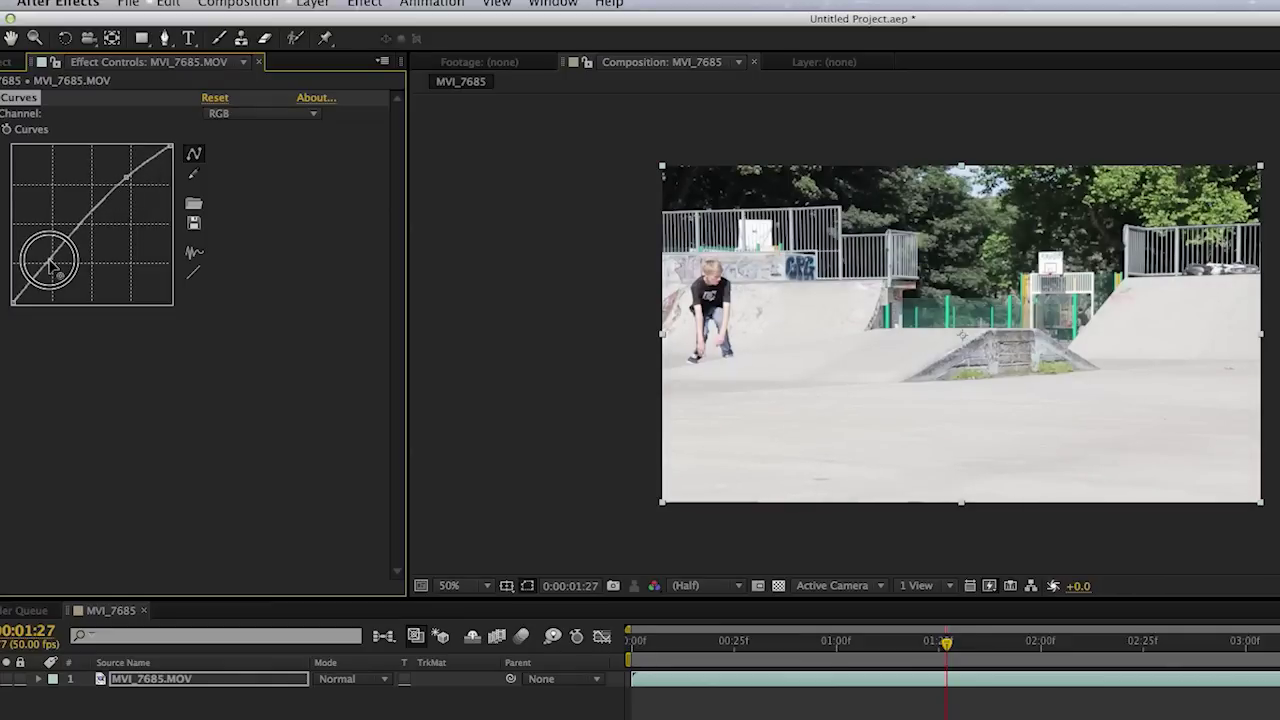
left_click_drag(50, 264, 61, 268)
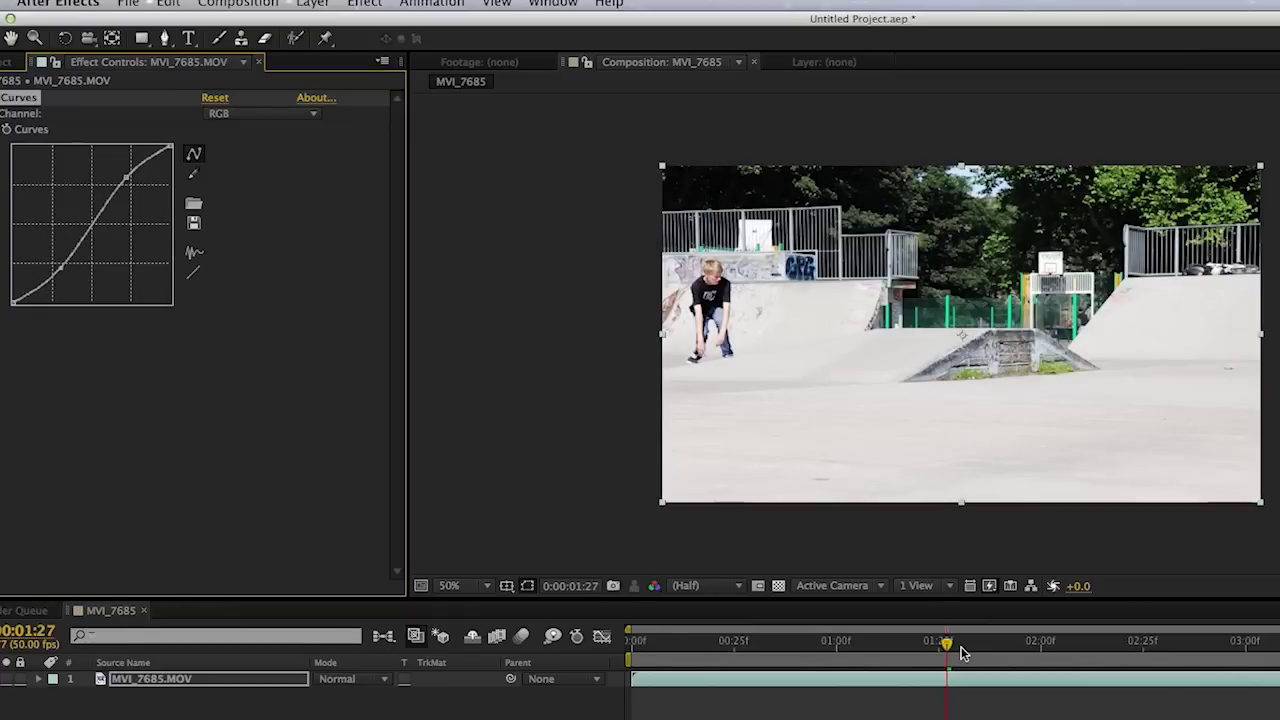
left_click_drag(947, 650, 1082, 643)
- On the Blue channel of Curves, raise the shadow endpoint and lower the highlight endpoint slightly, and check the frame at 0:00:01:26
left_click(206, 115)
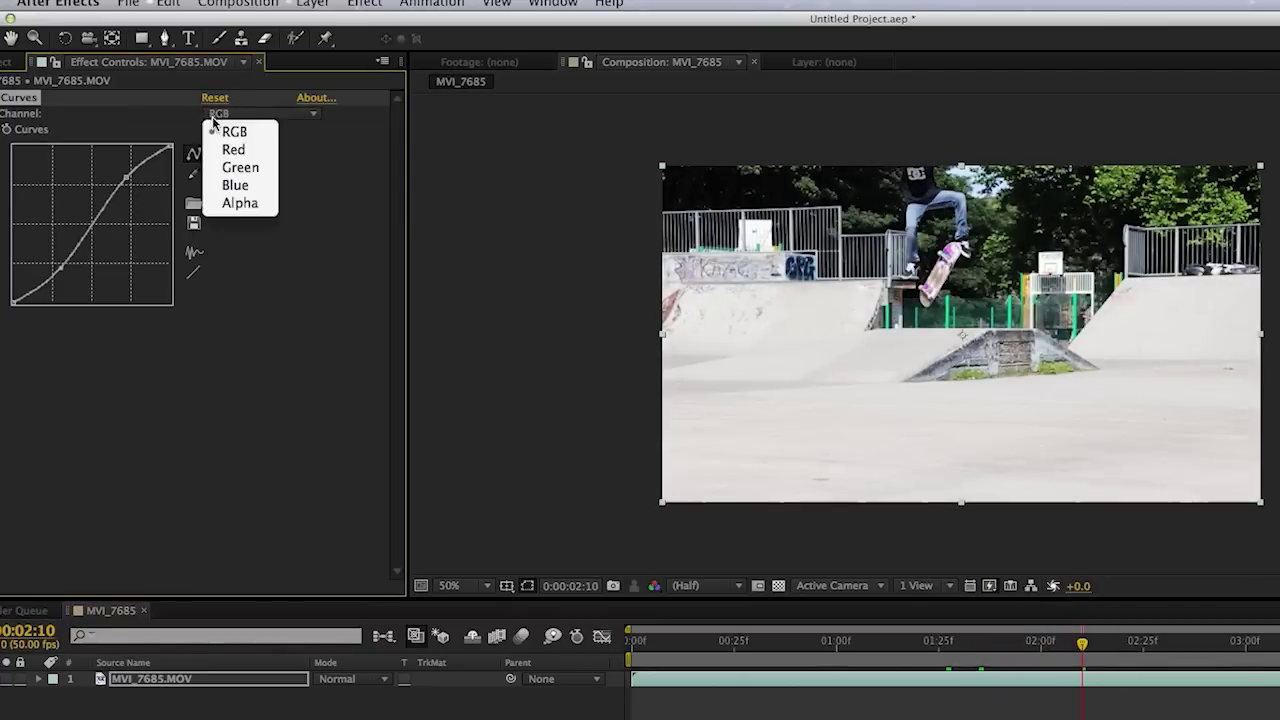
left_click(222, 150)
left_click(234, 115)
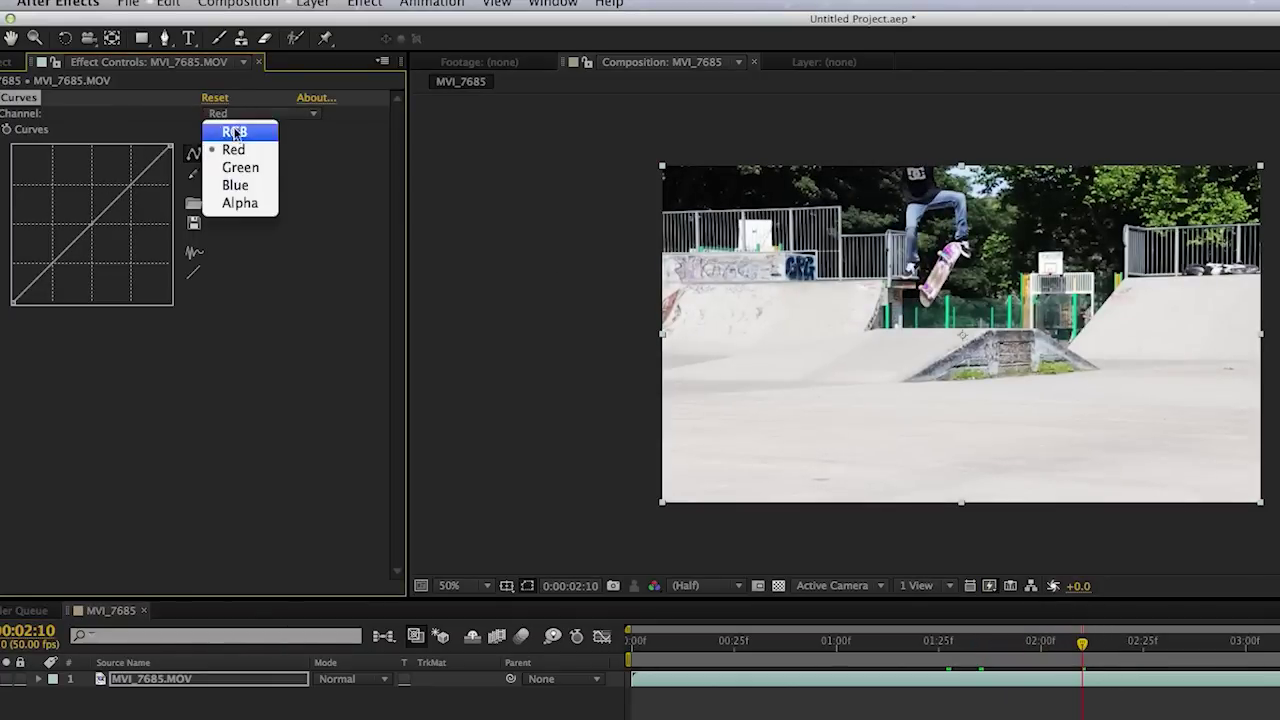
key("Escape")
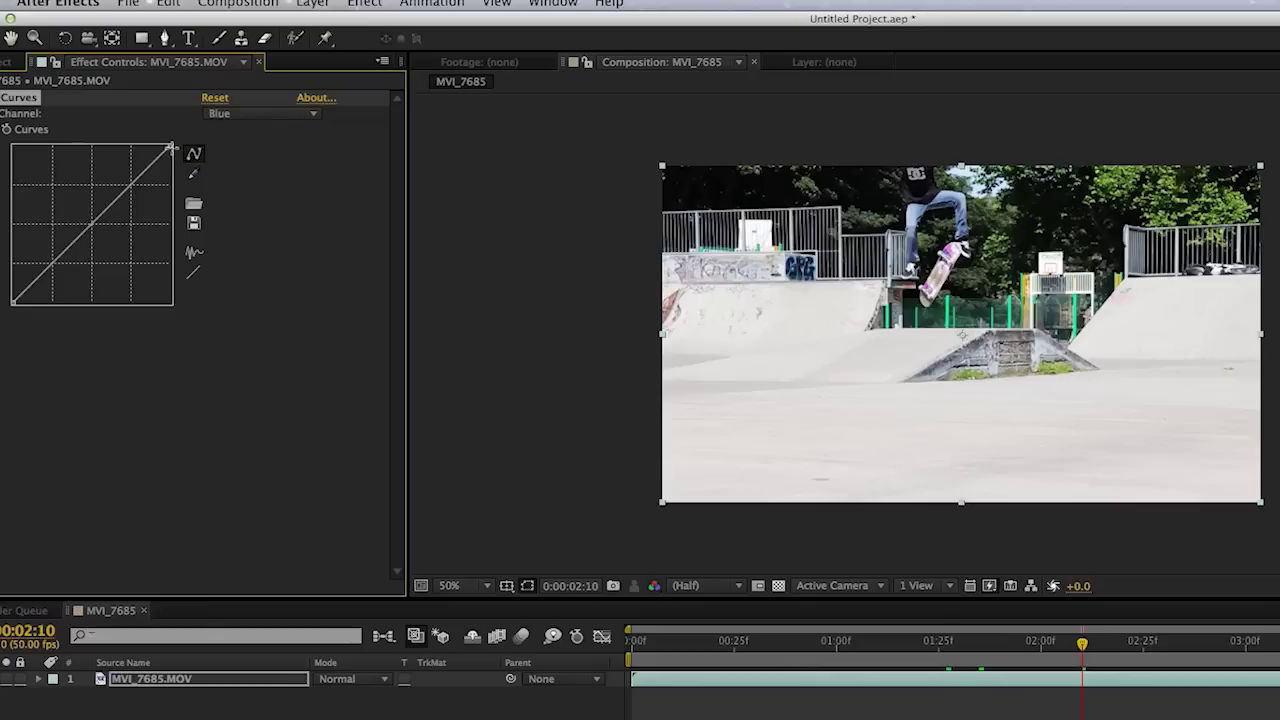
left_click(249, 115)
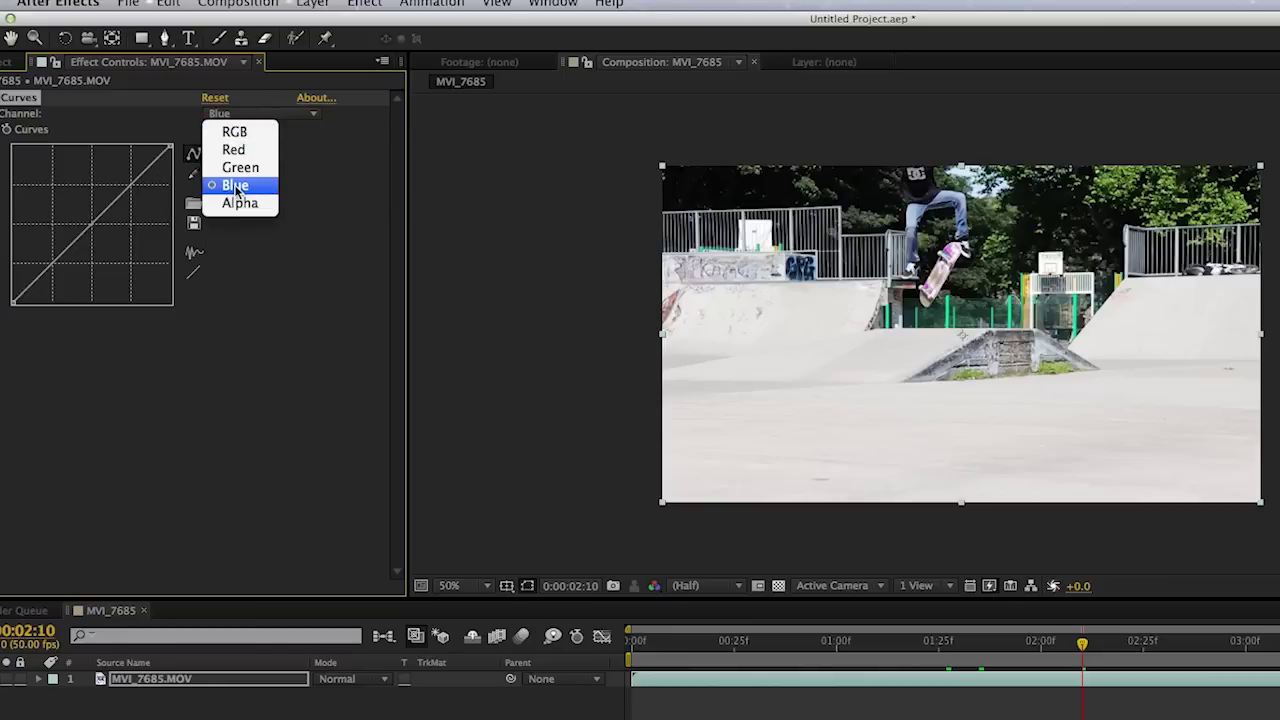
left_click(236, 187)
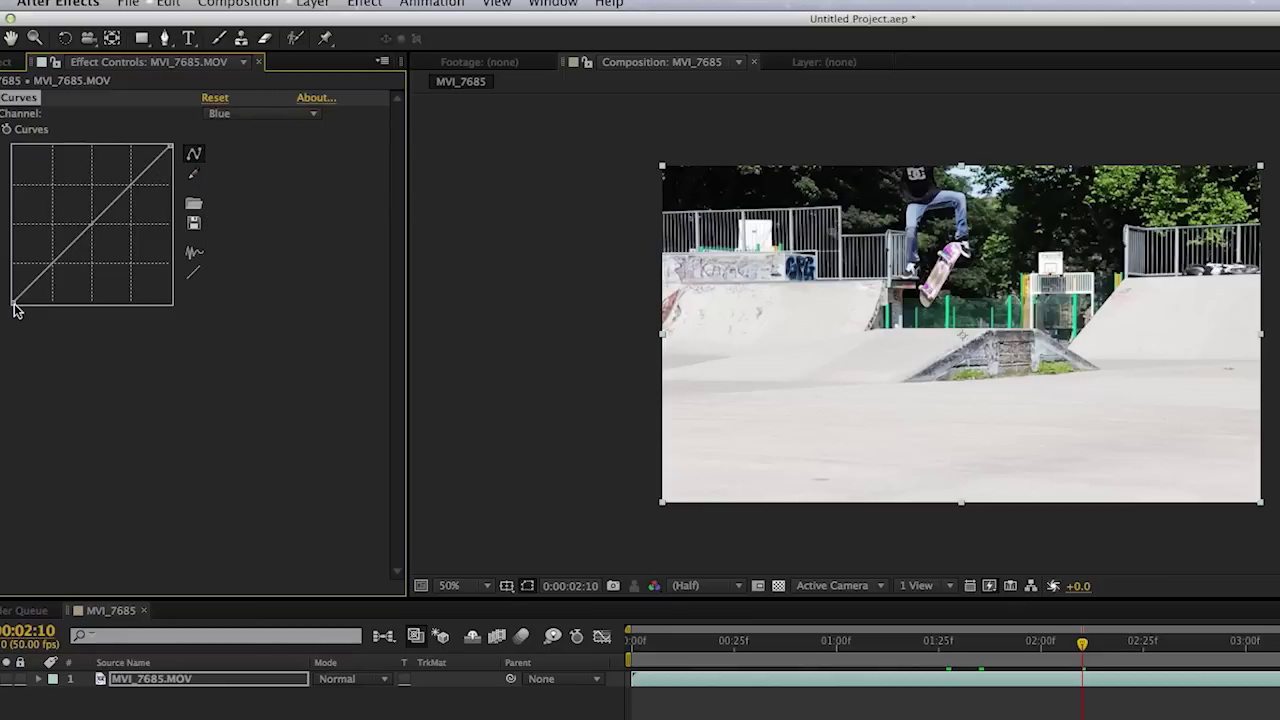
left_click_drag(14, 306, 12, 284)
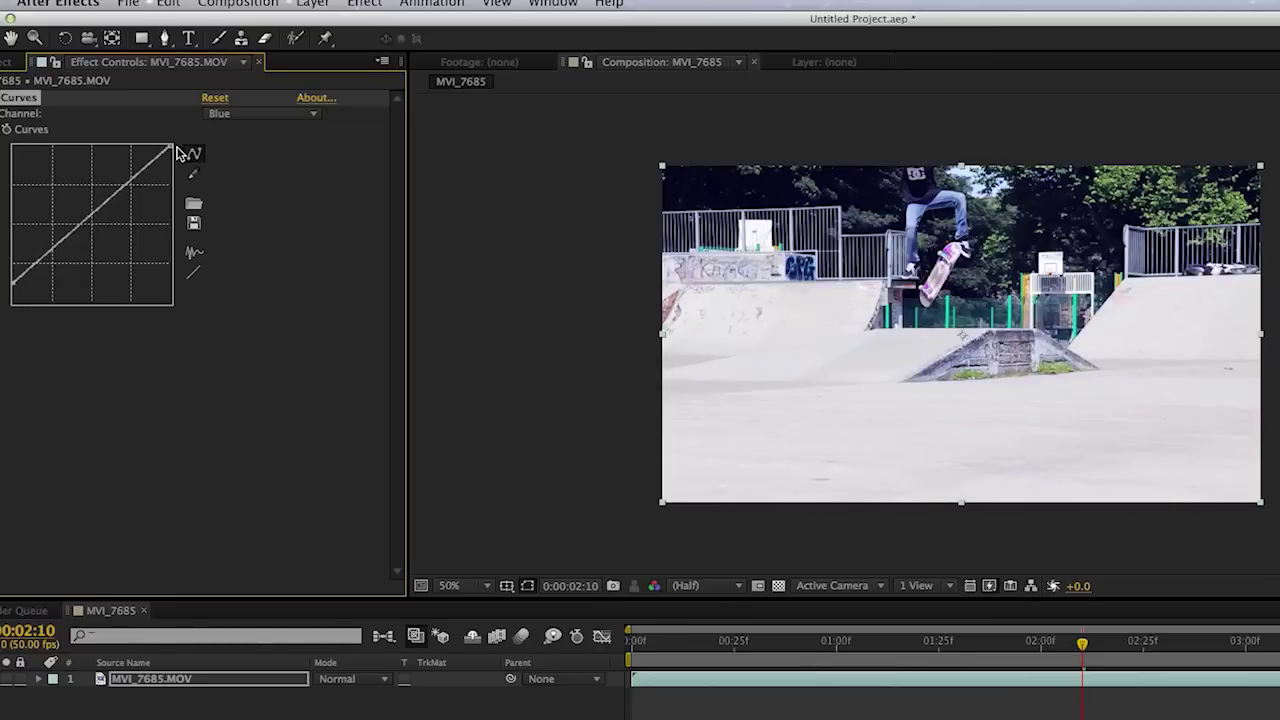
left_click_drag(171, 146, 181, 173)
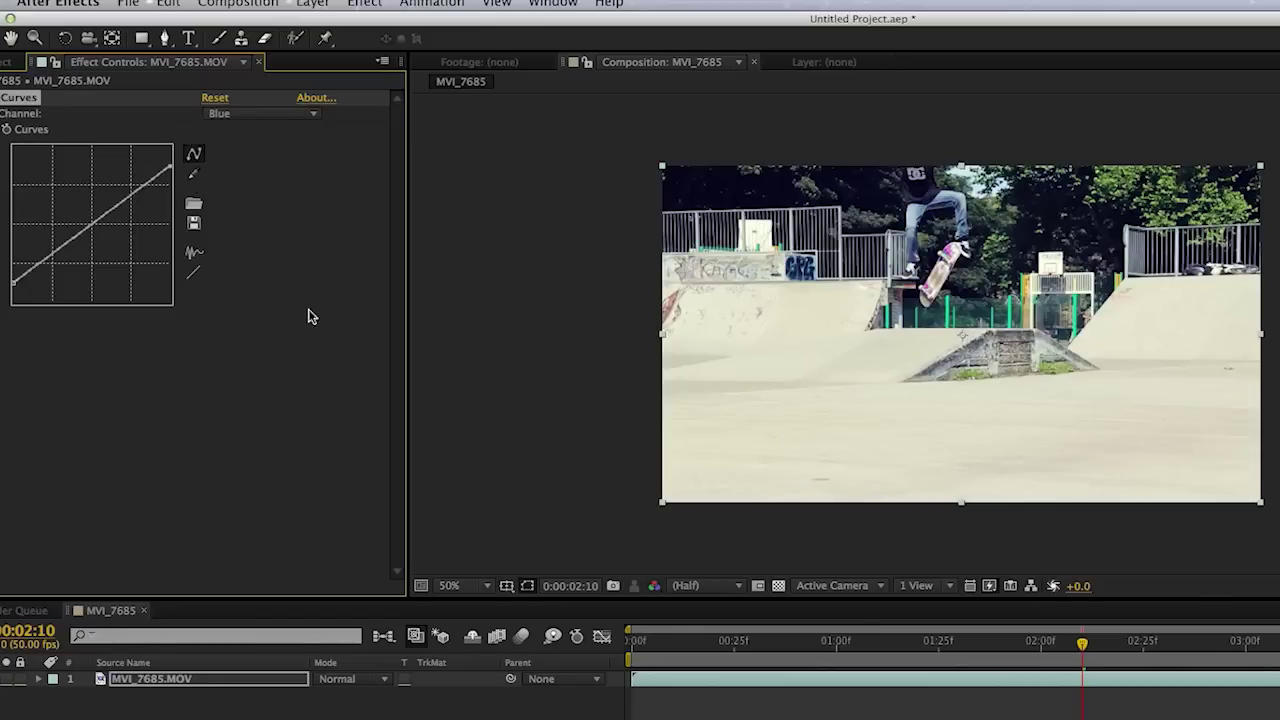
left_click_drag(1025, 660, 944, 639)
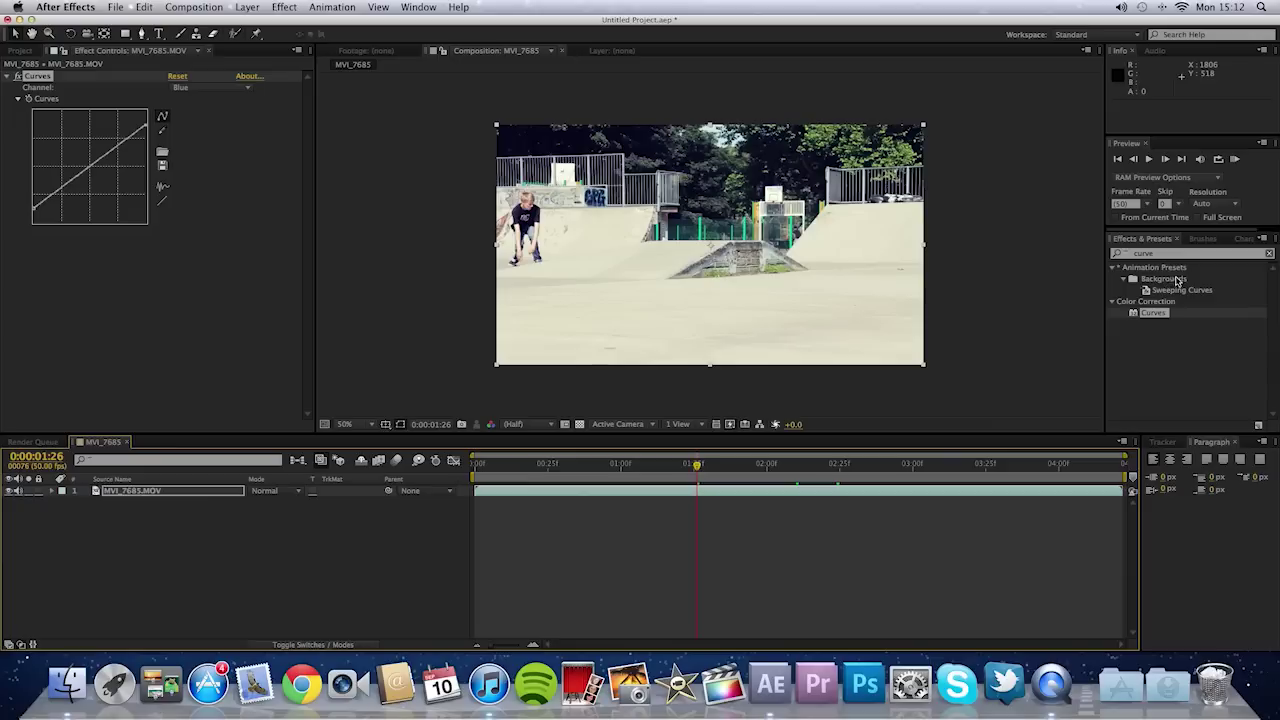
- Find the Levels effect by searching for "lev" and apply it to the MVI_7685.MOV layer
left_click(1183, 254)
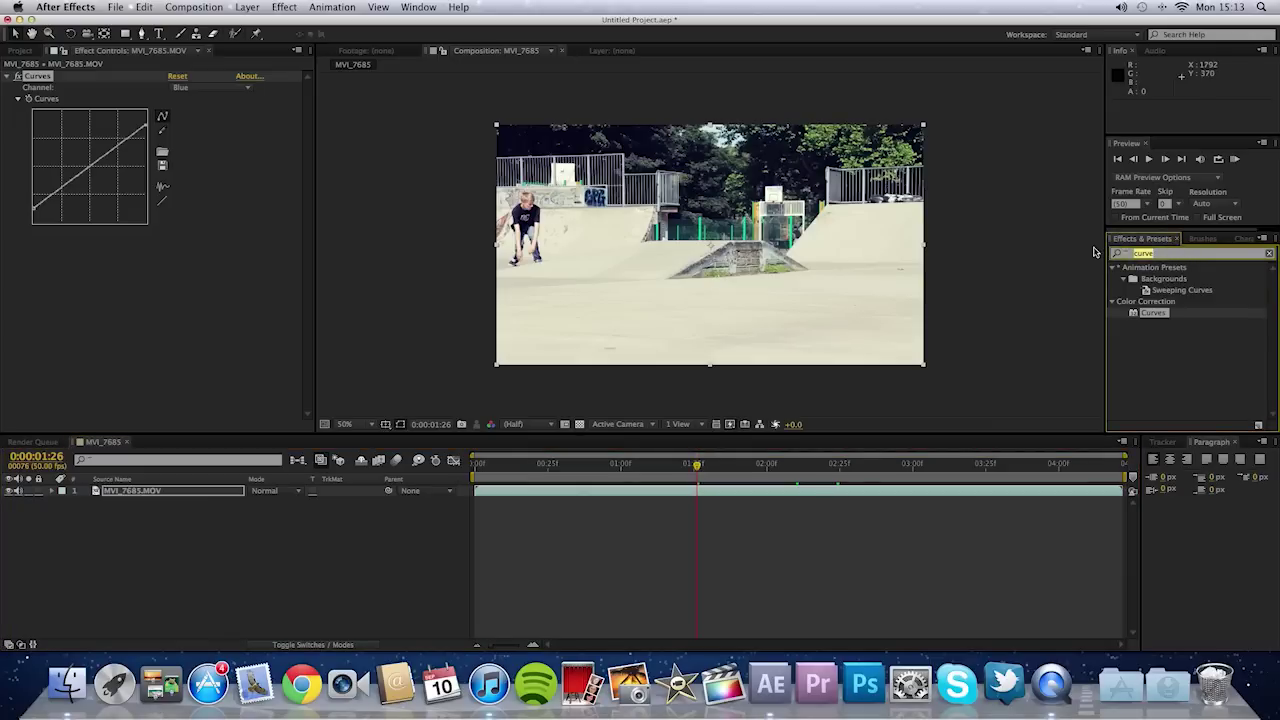
type("lev")
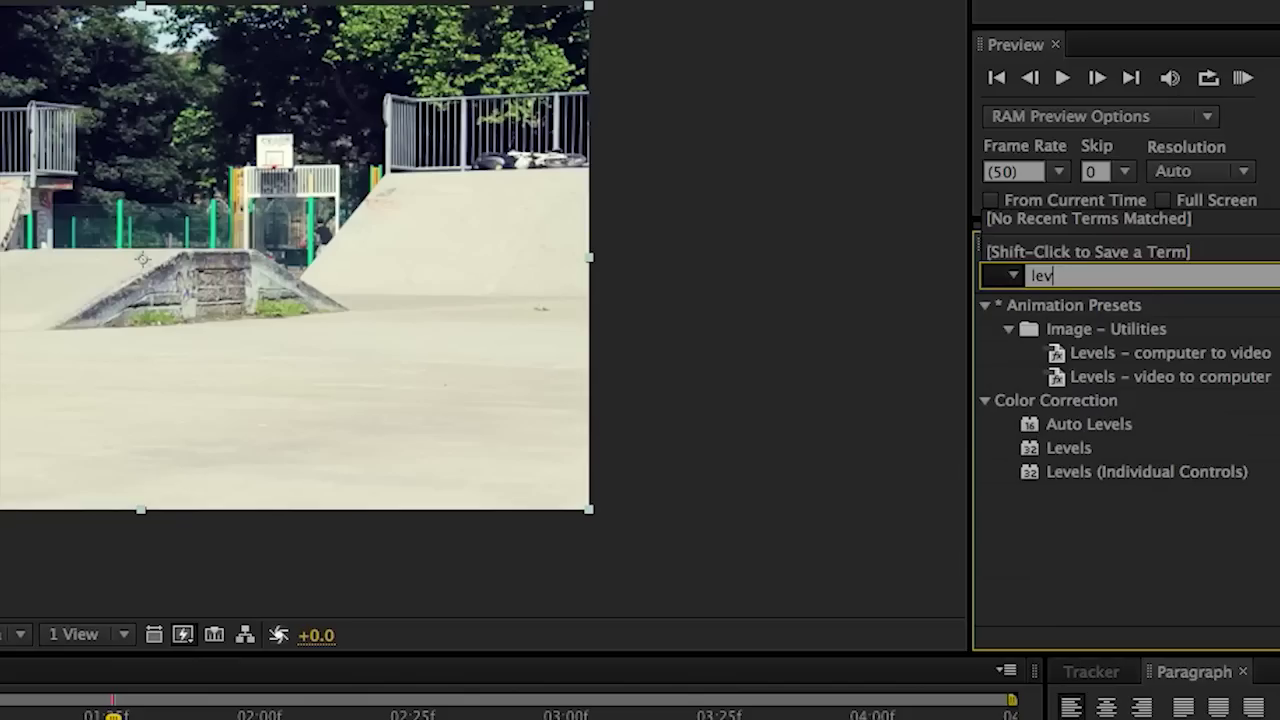
left_click_drag(1068, 448, 206, 309)
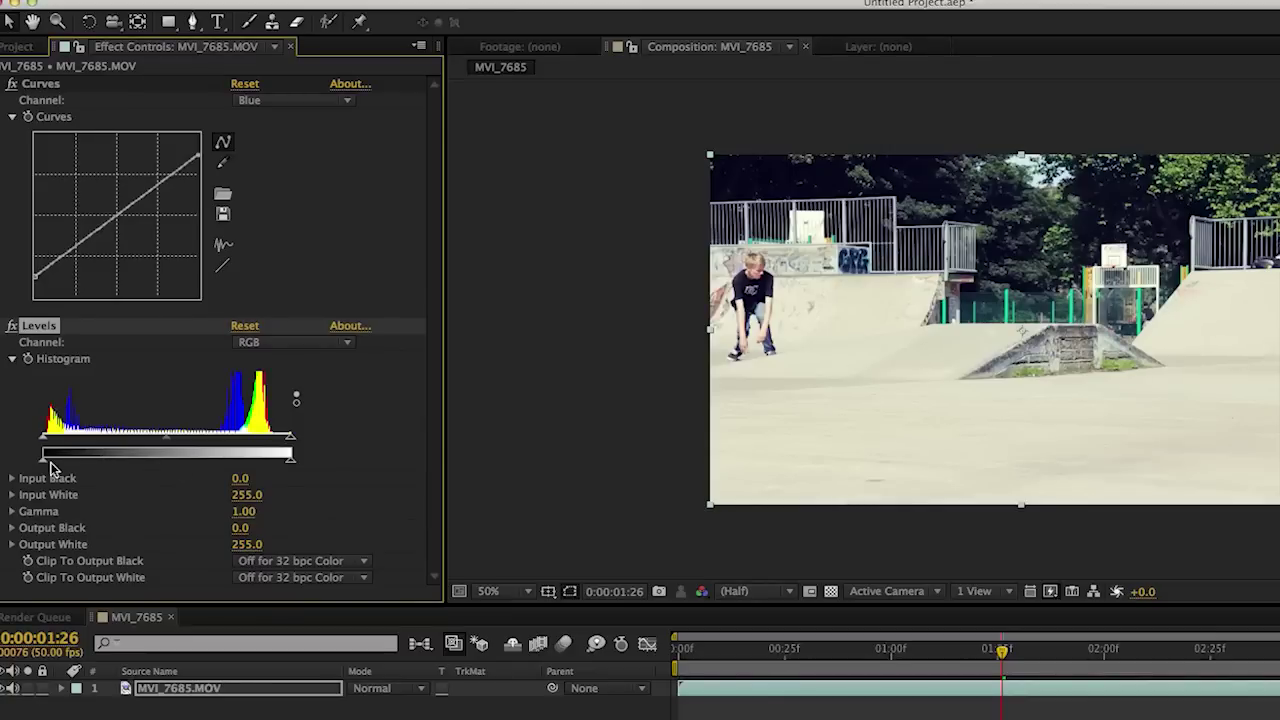
- Set Output White to 241 and Output Black to 5 in Levels, and scrub the clip to check the look
mouse_move(43, 460)
left_mouse_down()
mouse_move(277, 459)
mouse_move(30, 472)
left_mouse_up()
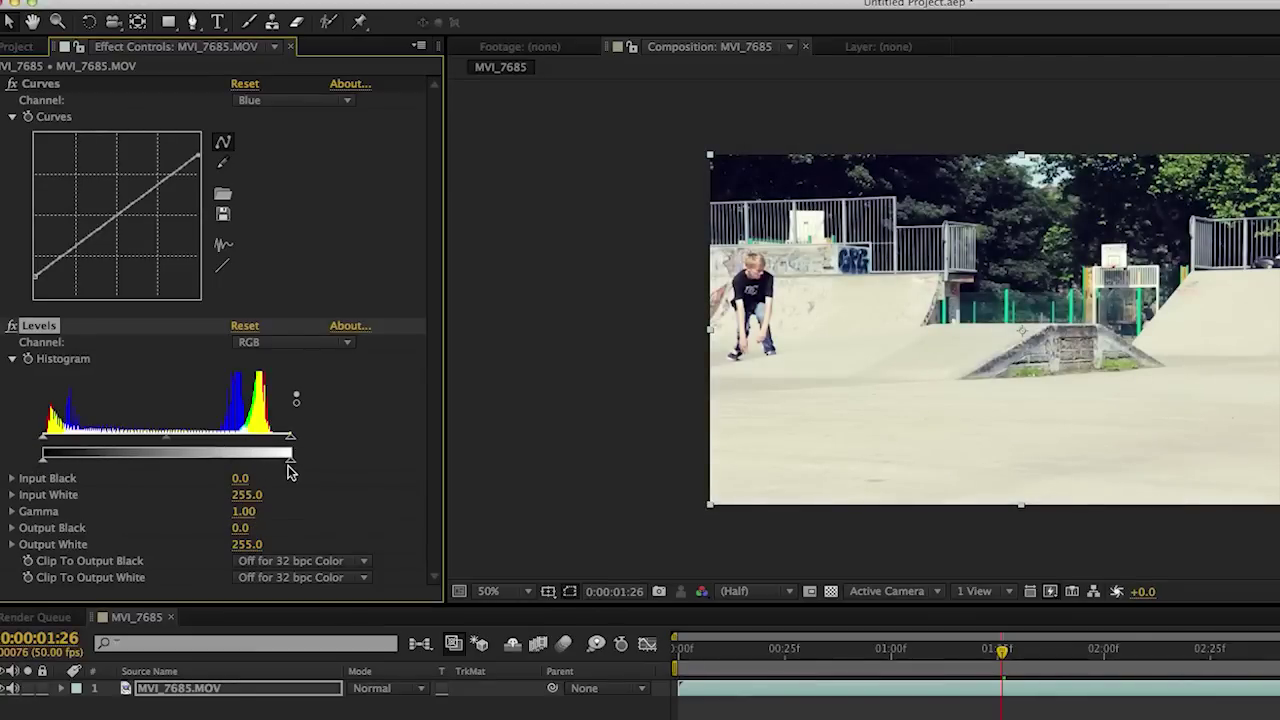
mouse_move(291, 466)
left_mouse_down()
mouse_move(265, 465)
mouse_move(277, 465)
left_mouse_up()
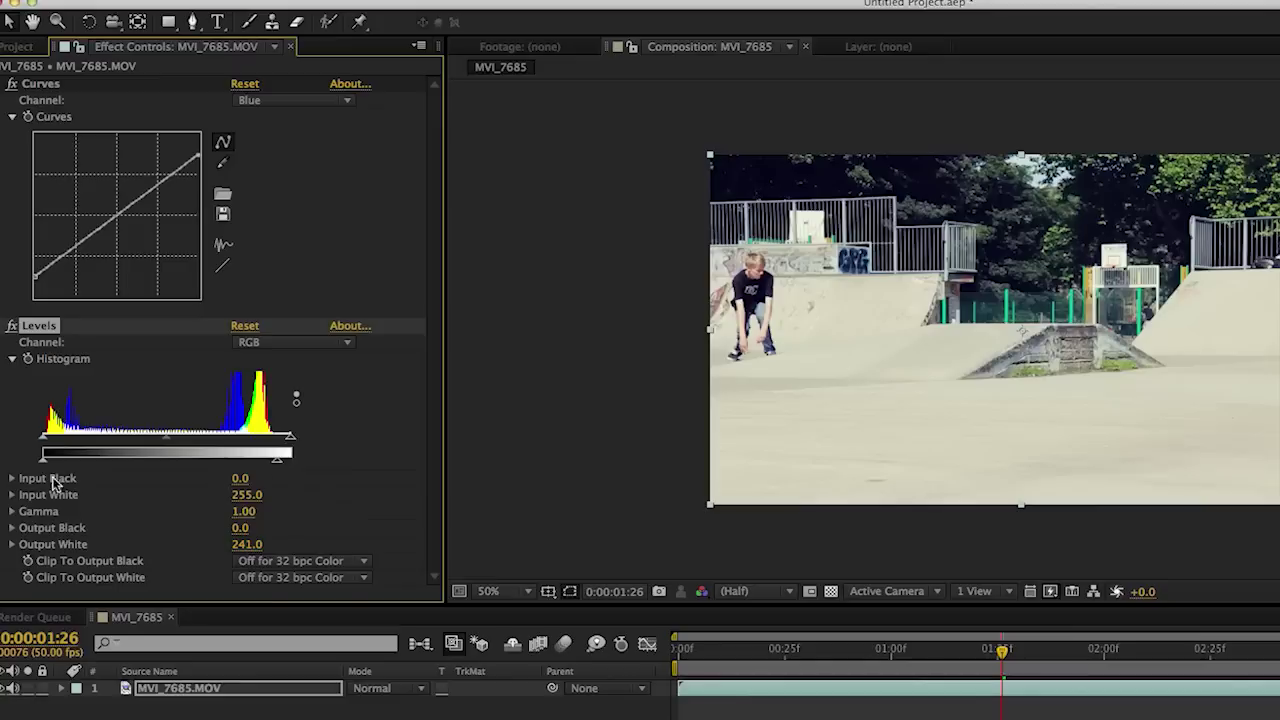
left_click_drag(43, 458, 48, 466)
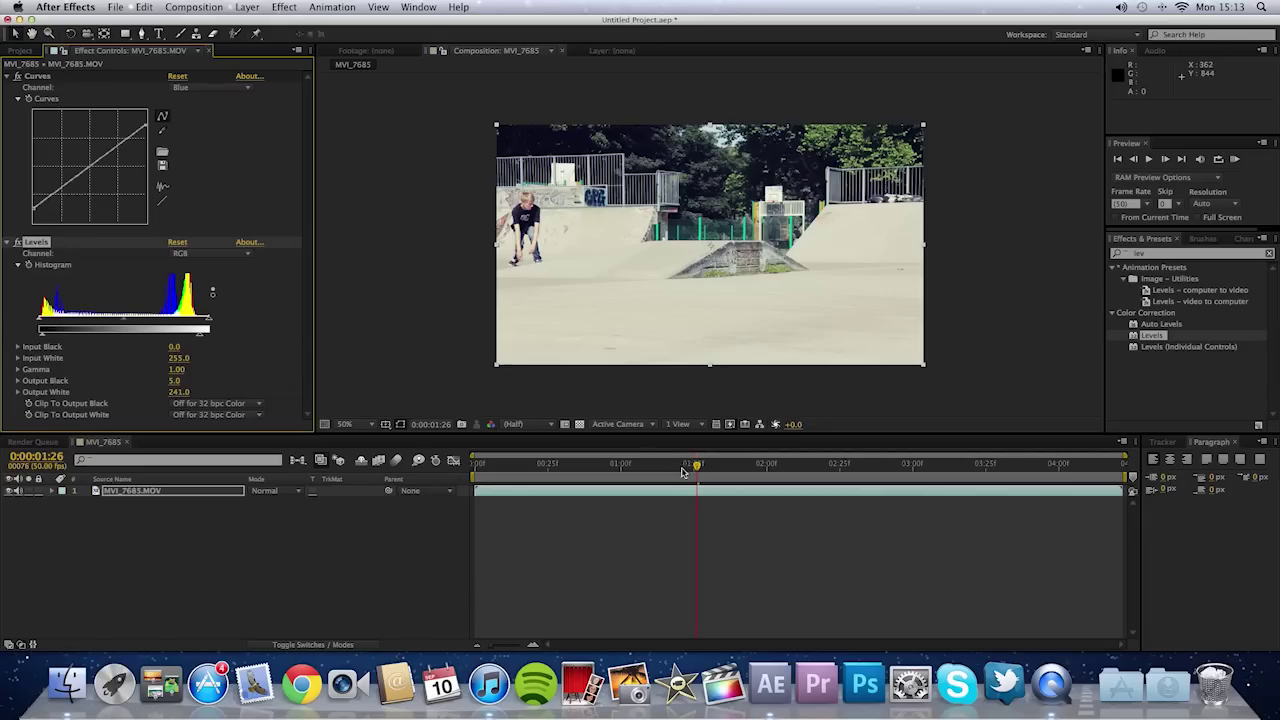
left_click_drag(1001, 649, 1182, 641)
left_click_drag(820, 458, 652, 465)
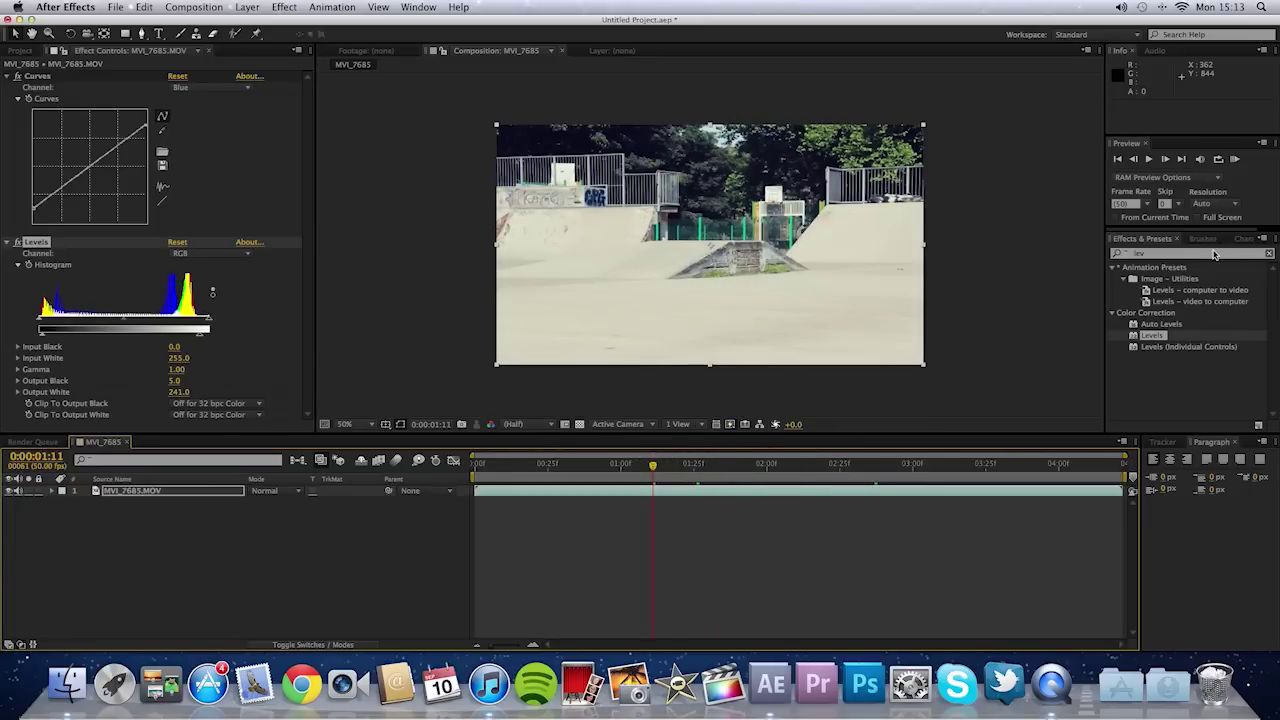
- Search the effects and presets for "vign" and clear the search
key("BackSpace")
key("BackSpace")
key("BackSpace")
type("vi")
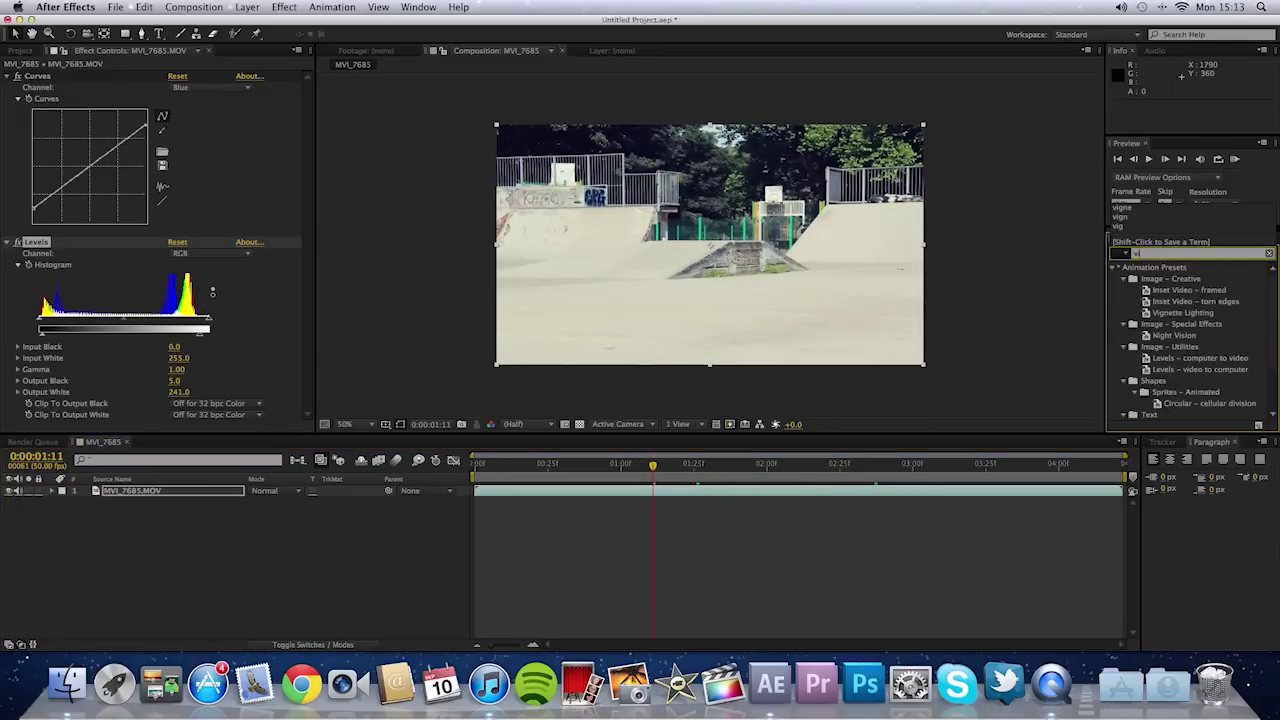
type("gn")
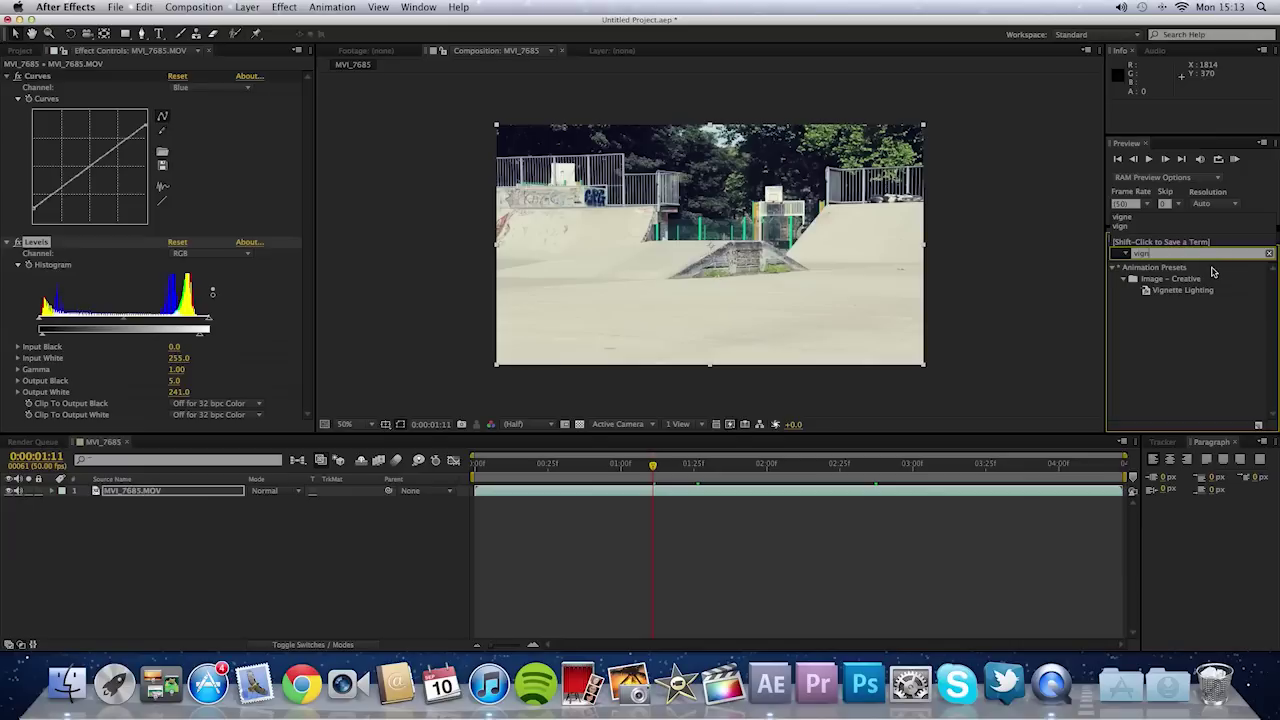
key("BackSpace")
key("BackSpace")
key("BackSpace")
key("BackSpace")
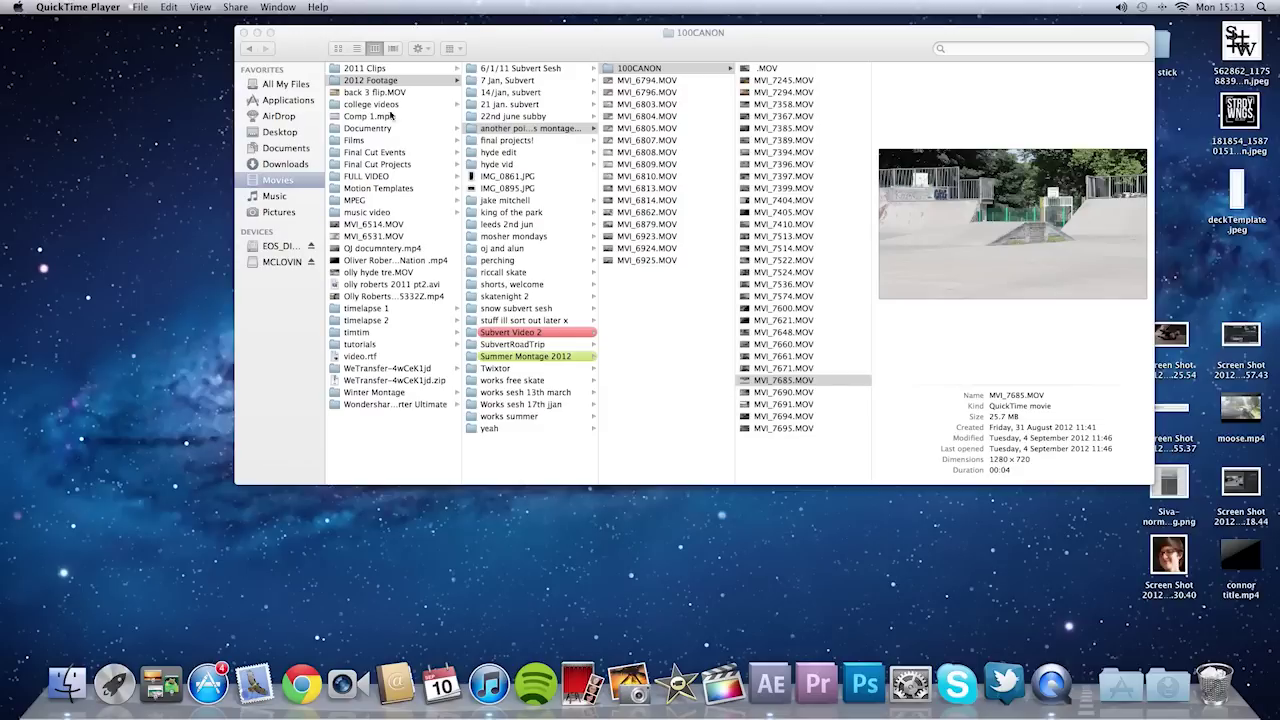
left_click(786, 686)
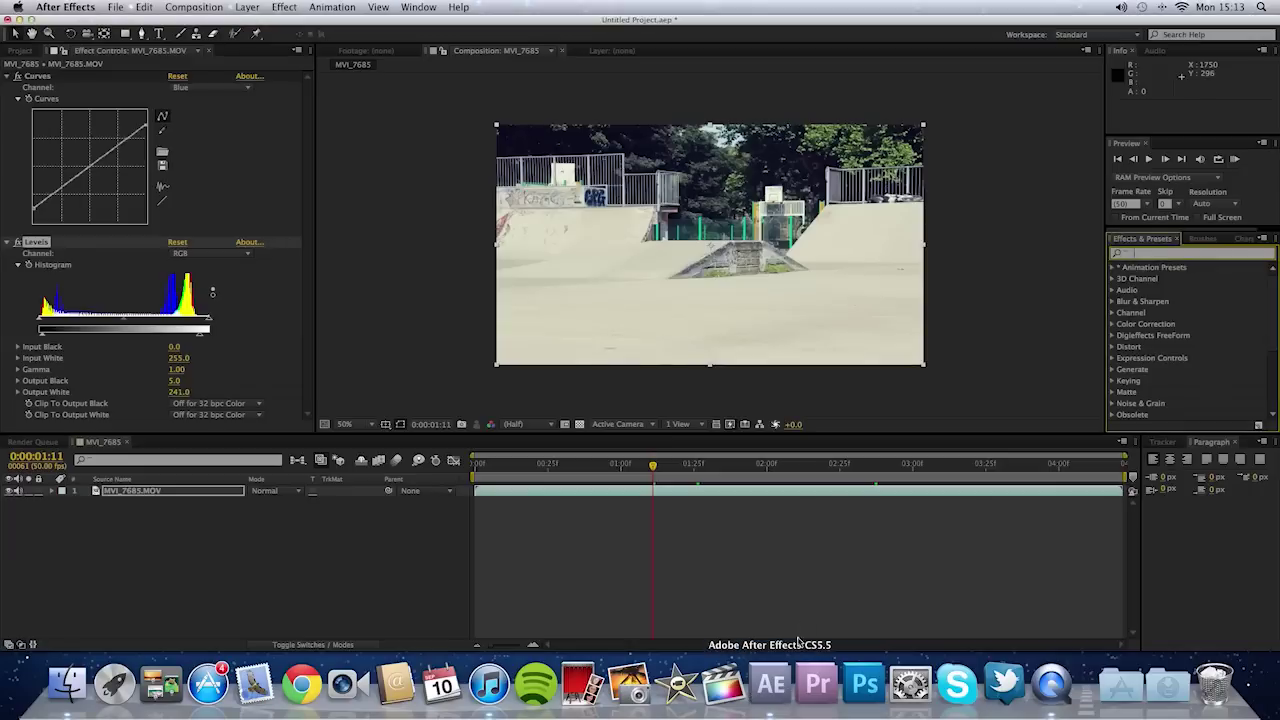
left_click(287, 8)
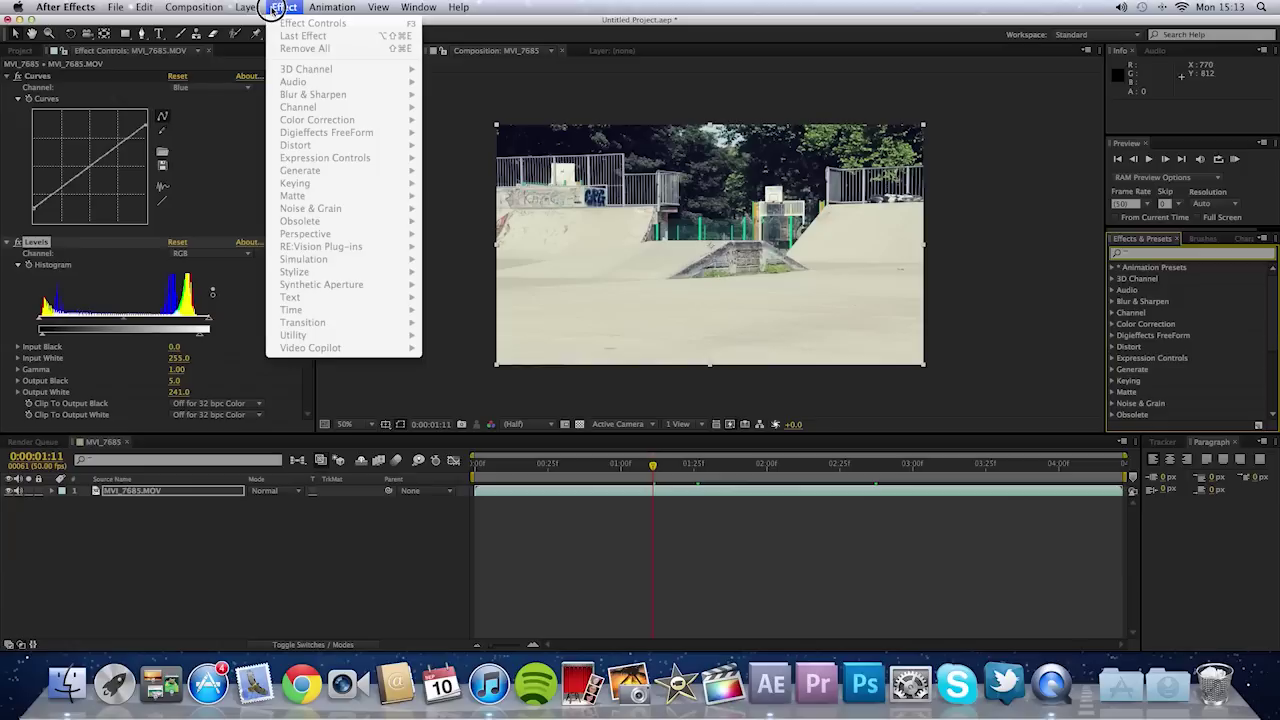
left_click(449, 66)
left_click(412, 85)
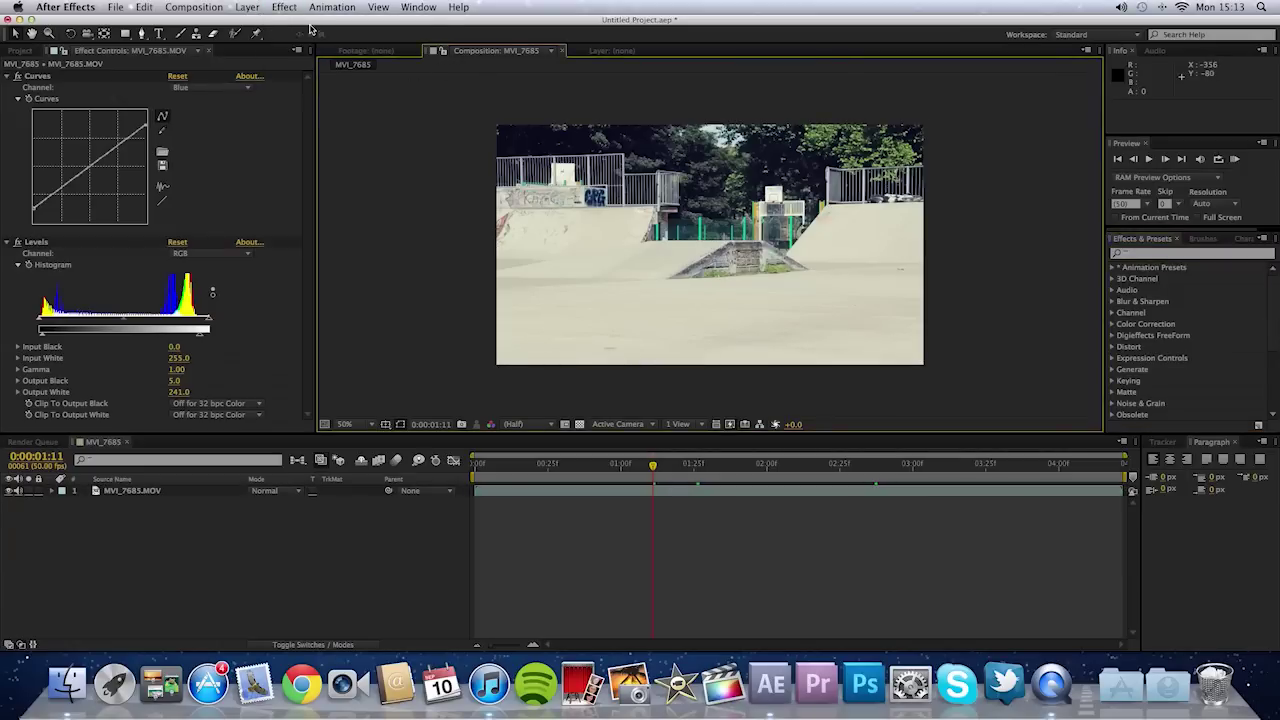
left_click(287, 8)
left_click(810, 43)
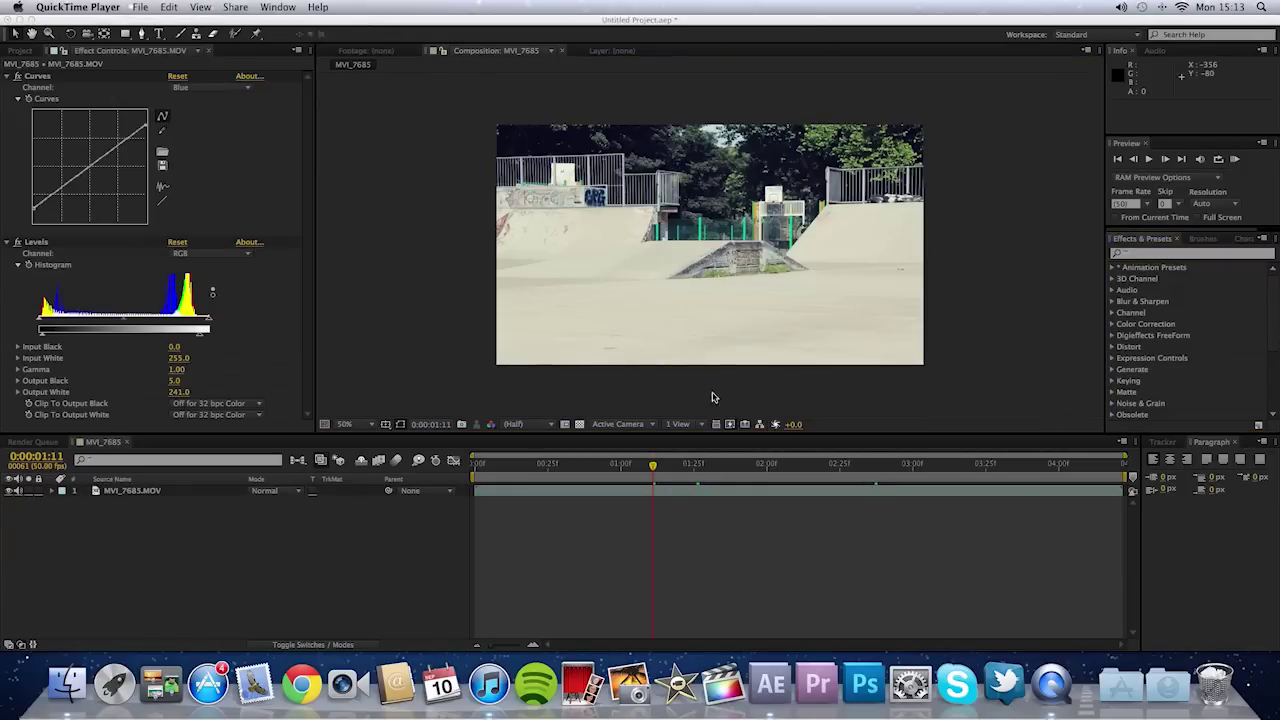
- Select the MVI_7685.MOV layer and apply the Circle effect from the Generate category to it
left_click(667, 491)
double_click(669, 496)
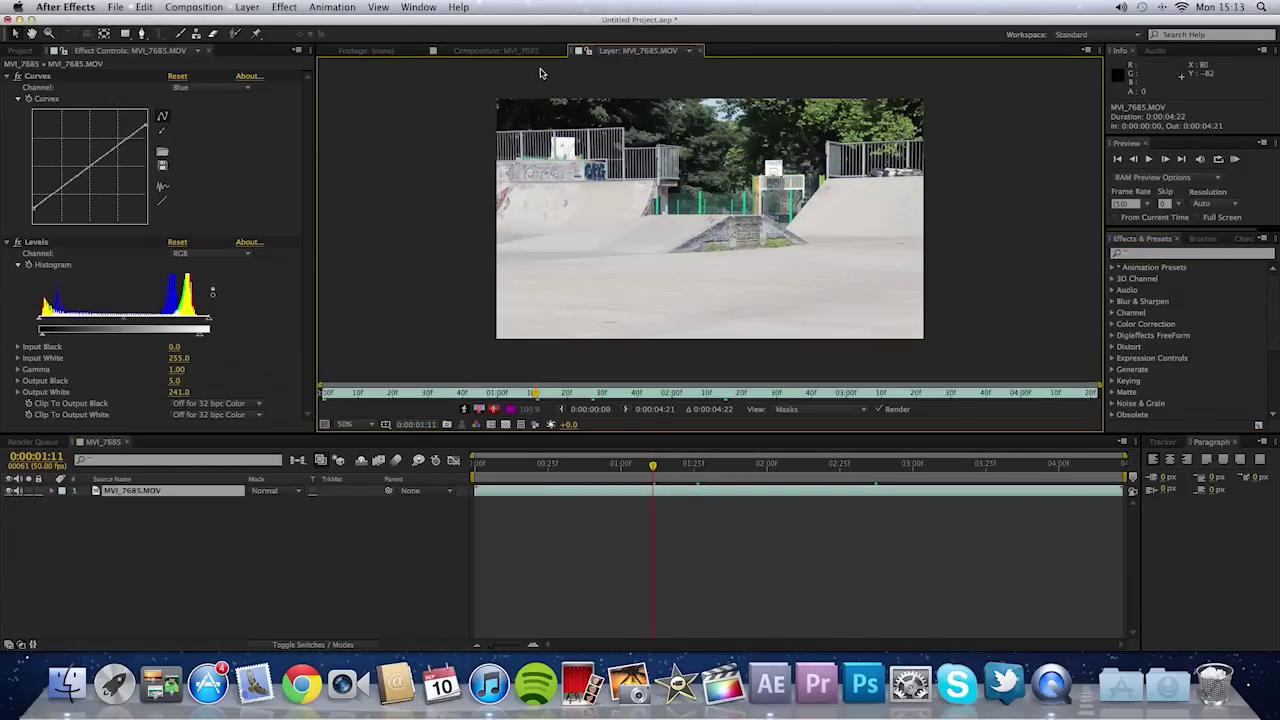
left_click(505, 50)
left_click(284, 8)
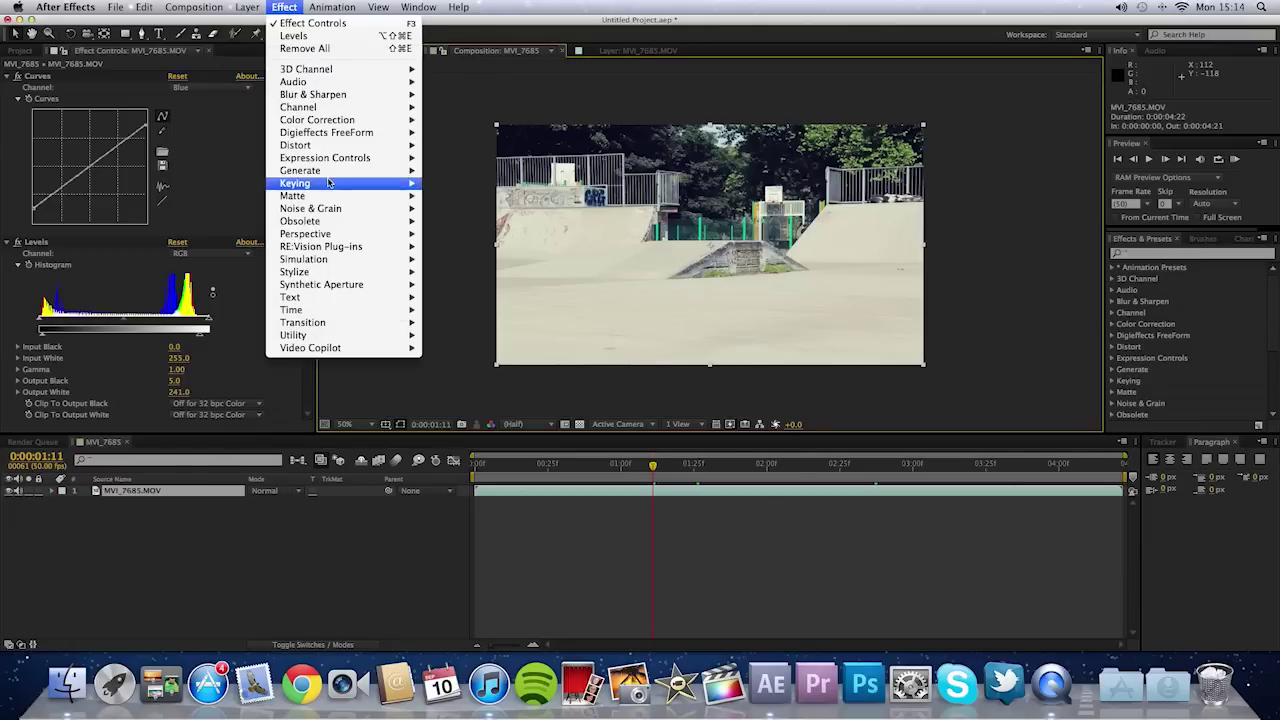
mouse_move(338, 176)
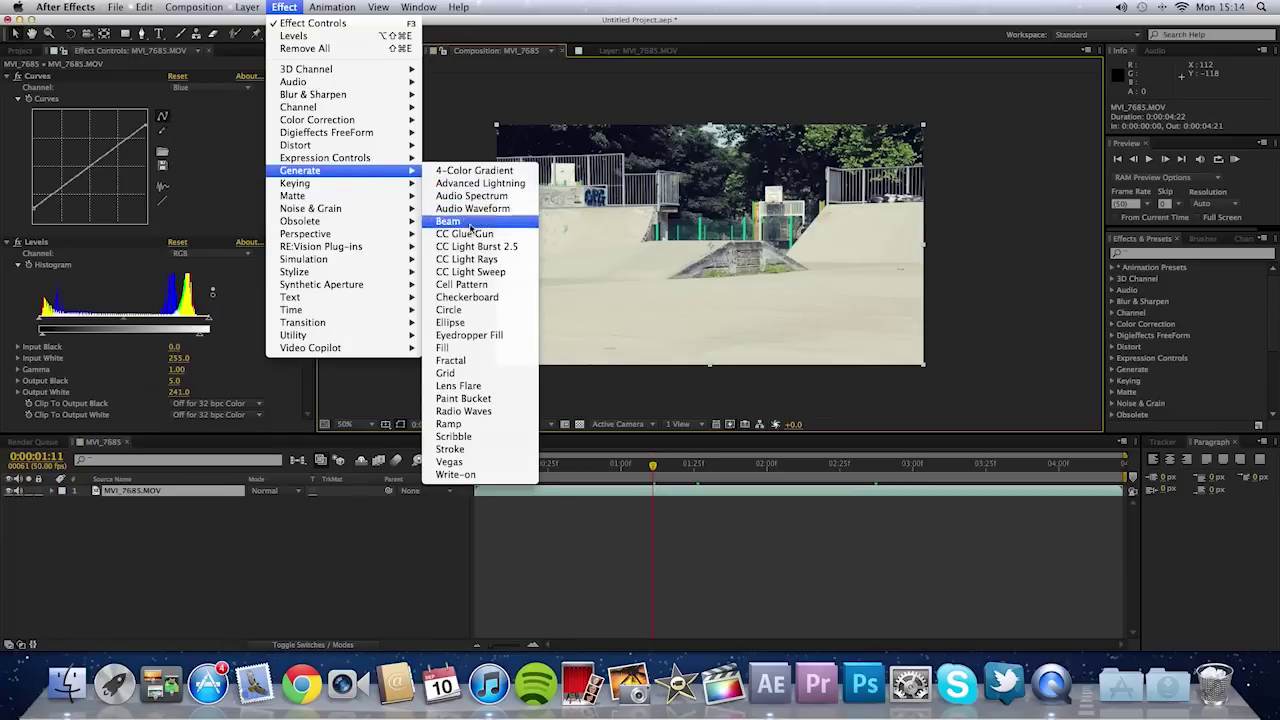
left_click(470, 314)
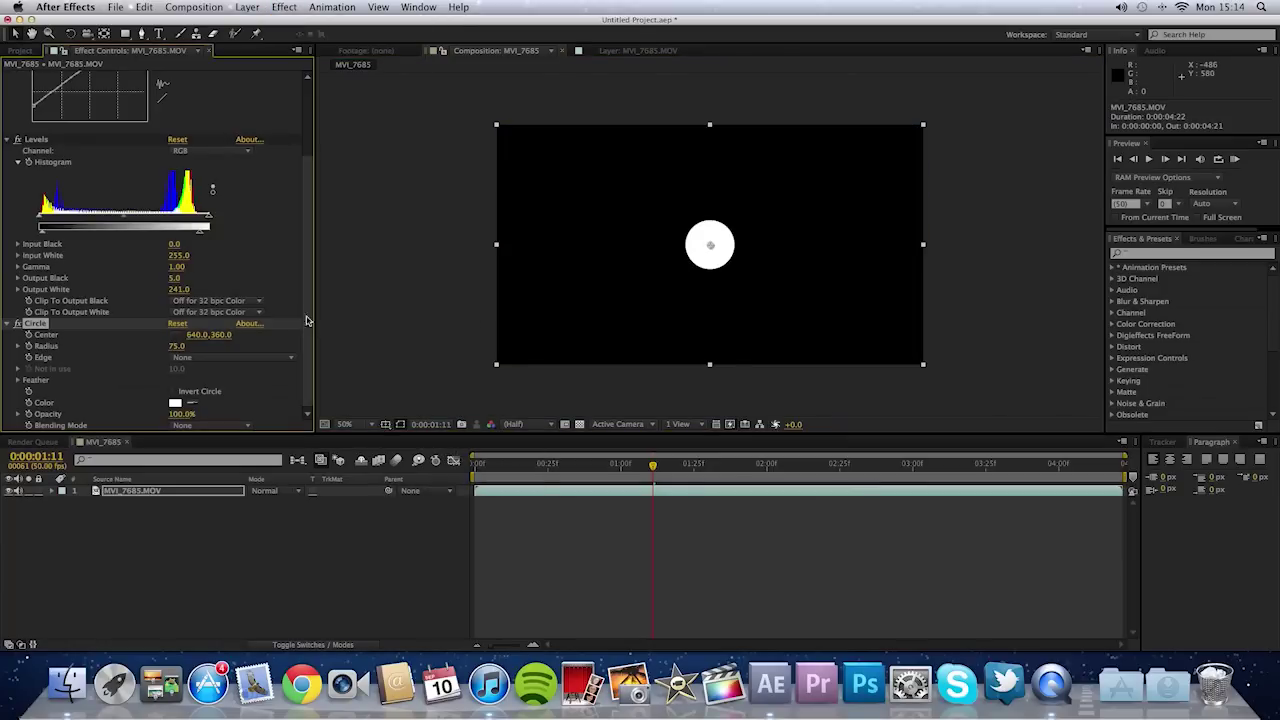
- Invert the Circle effect and set its colour to dark grey 181818
left_click(306, 390)
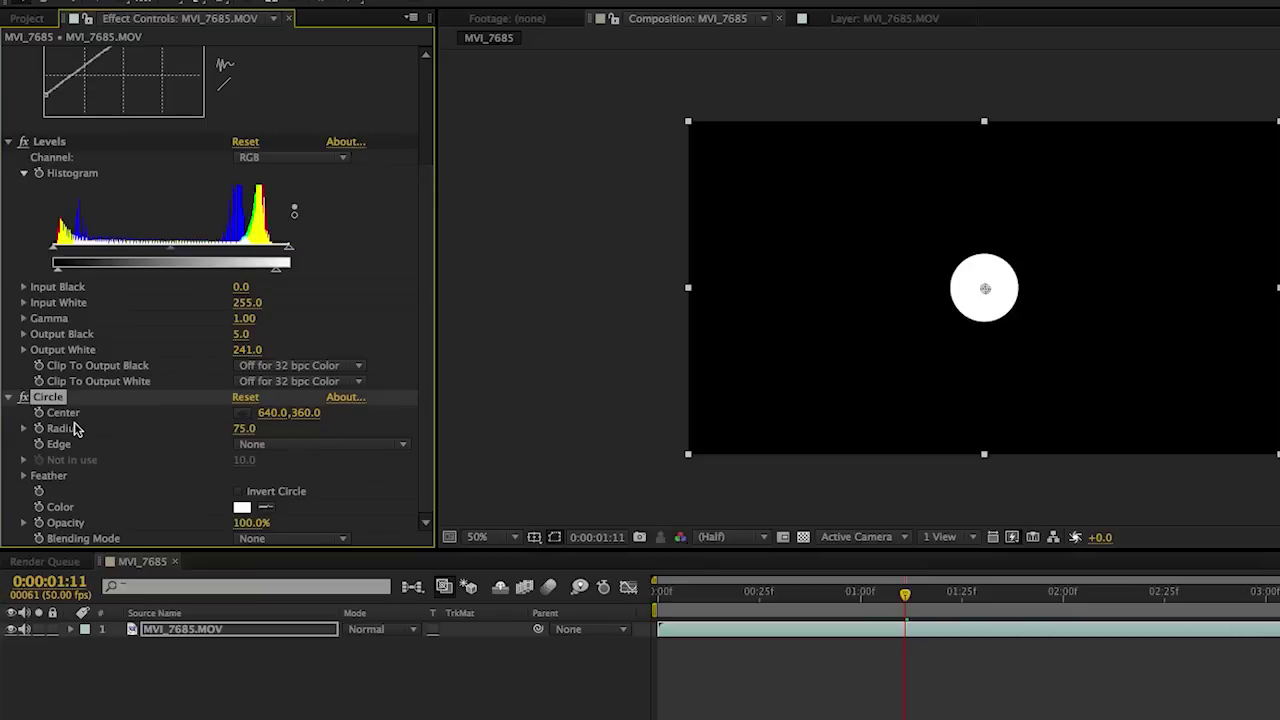
left_click(240, 493)
left_click(239, 492)
left_click(240, 493)
left_click(242, 507)
left_click_drag(800, 580, 698, 659)
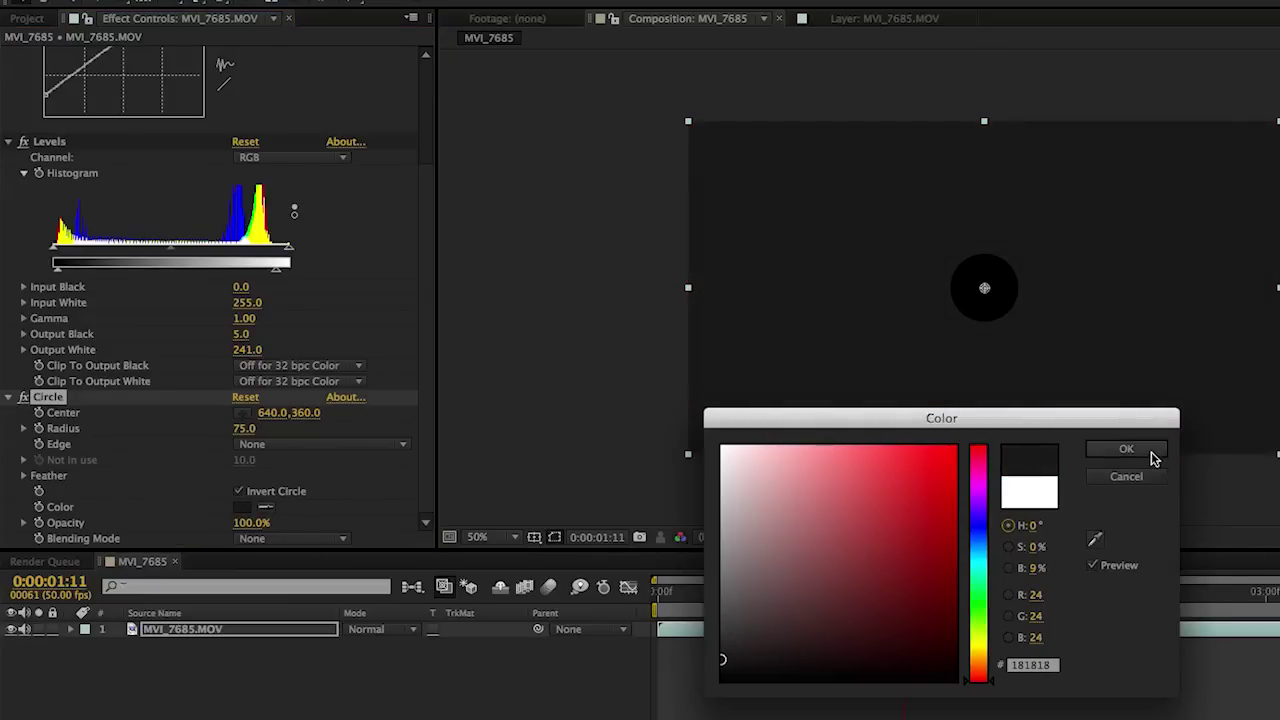
left_click(1148, 449)
- Set the Circle effect's Blending Mode to Normal and its Radius to 642
left_click(245, 543)
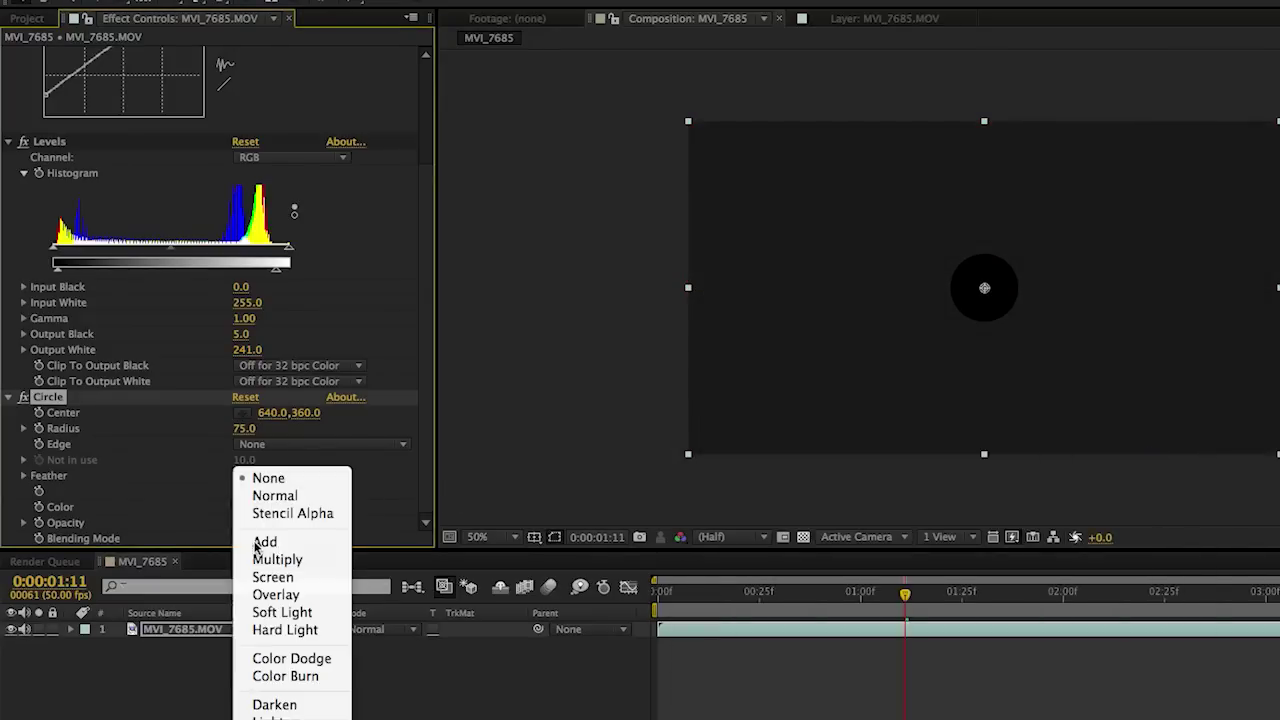
left_click(288, 496)
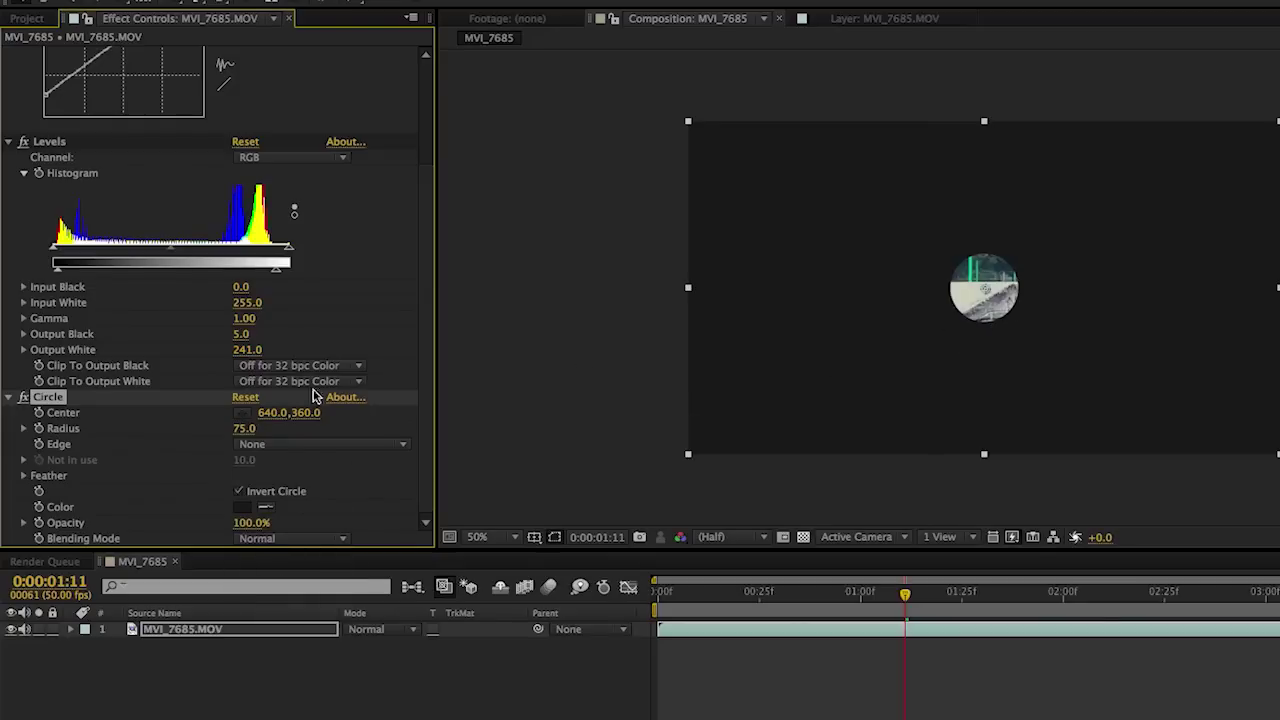
left_click_drag(246, 429, 794, 457)
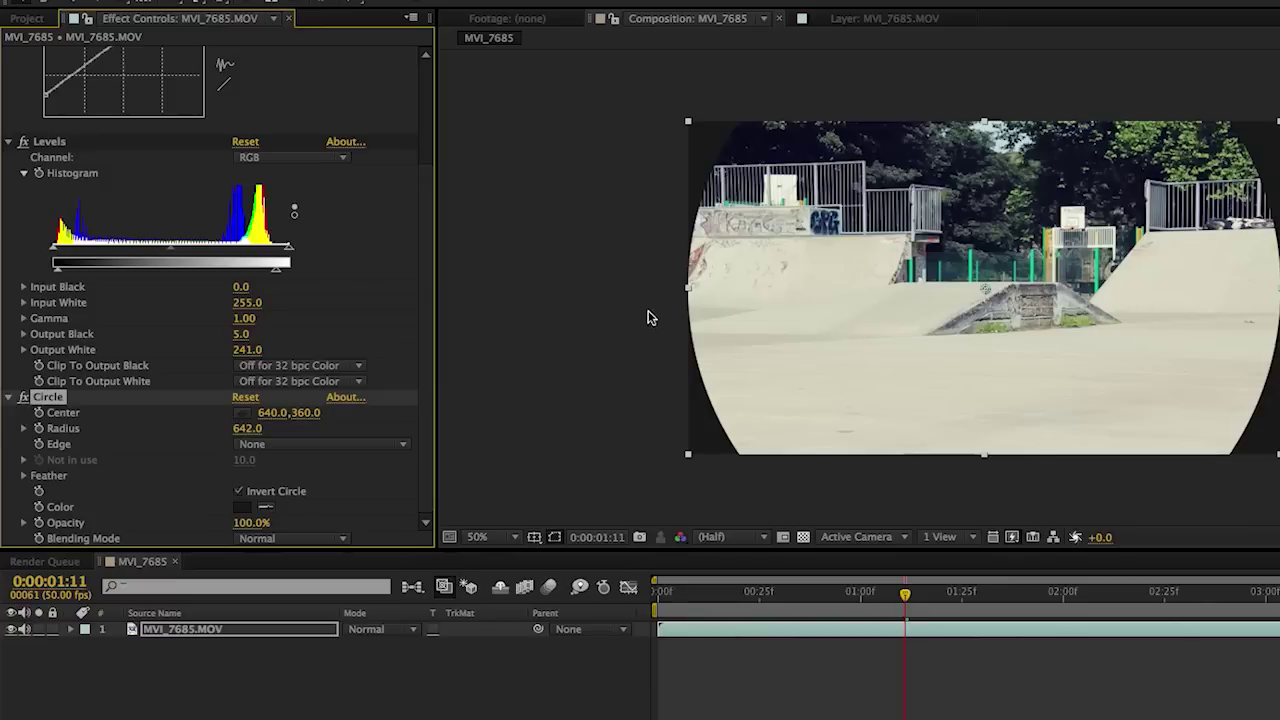
- Set the Circle effect's Feather Outer Edge to 257 and scrub through the clip to check the vignette
left_click(23, 477)
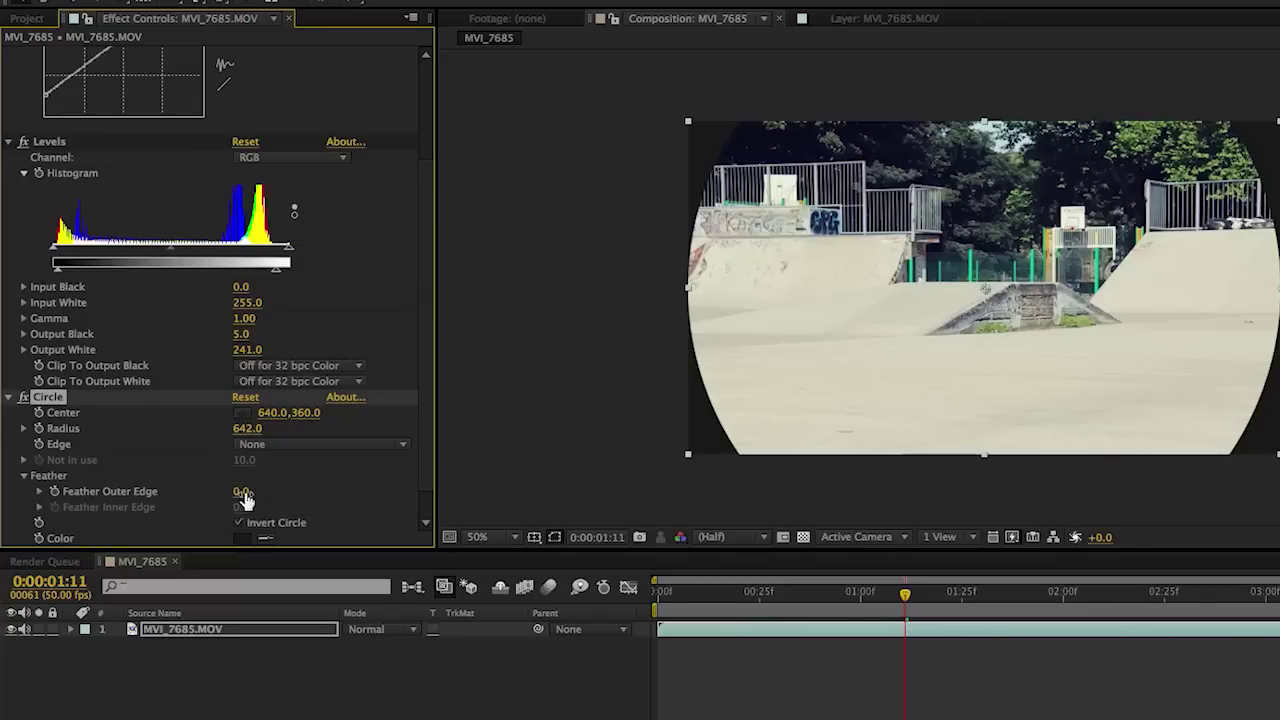
left_click_drag(244, 499, 474, 484)
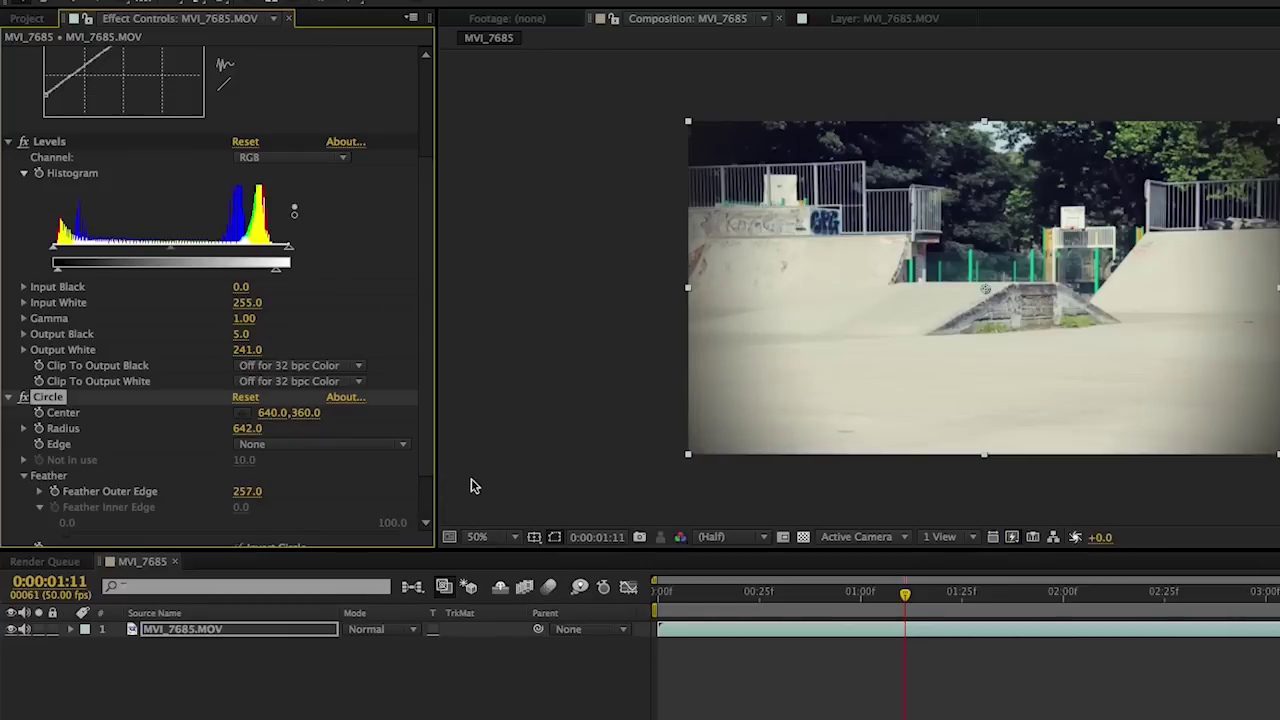
left_click(881, 600)
left_click(936, 597)
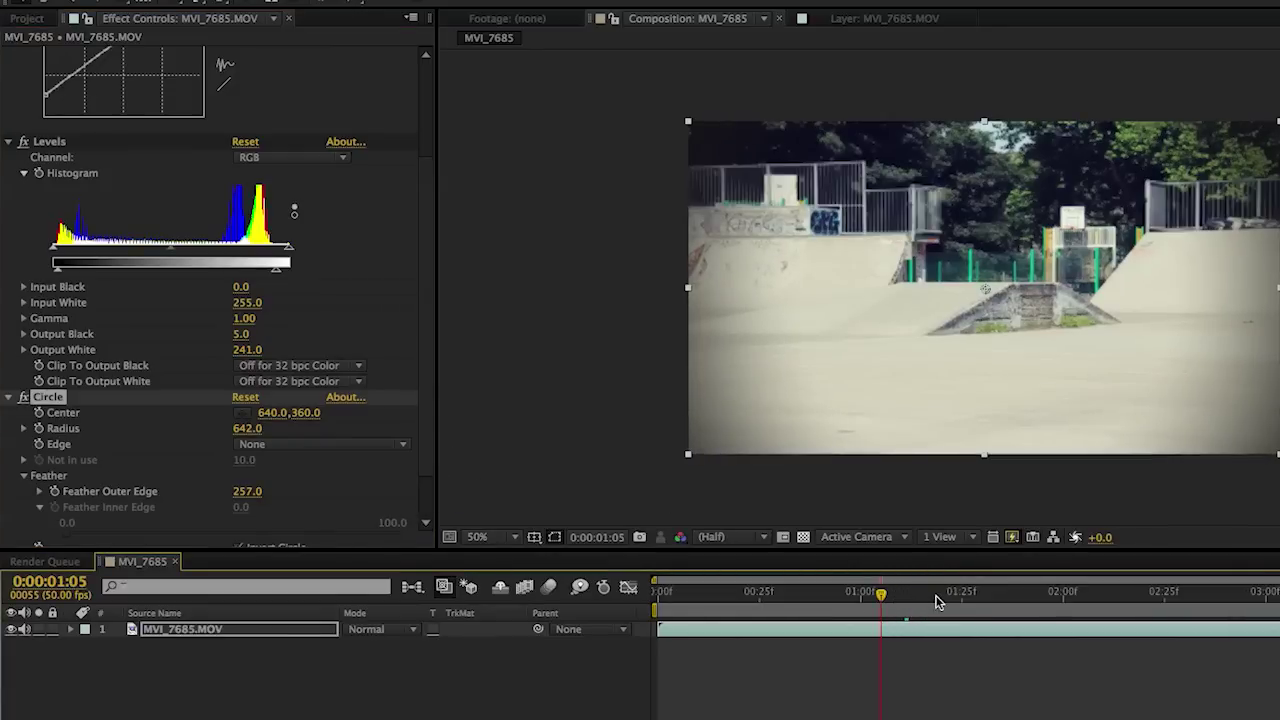
left_click(948, 595)
left_click_drag(948, 595, 1121, 595)
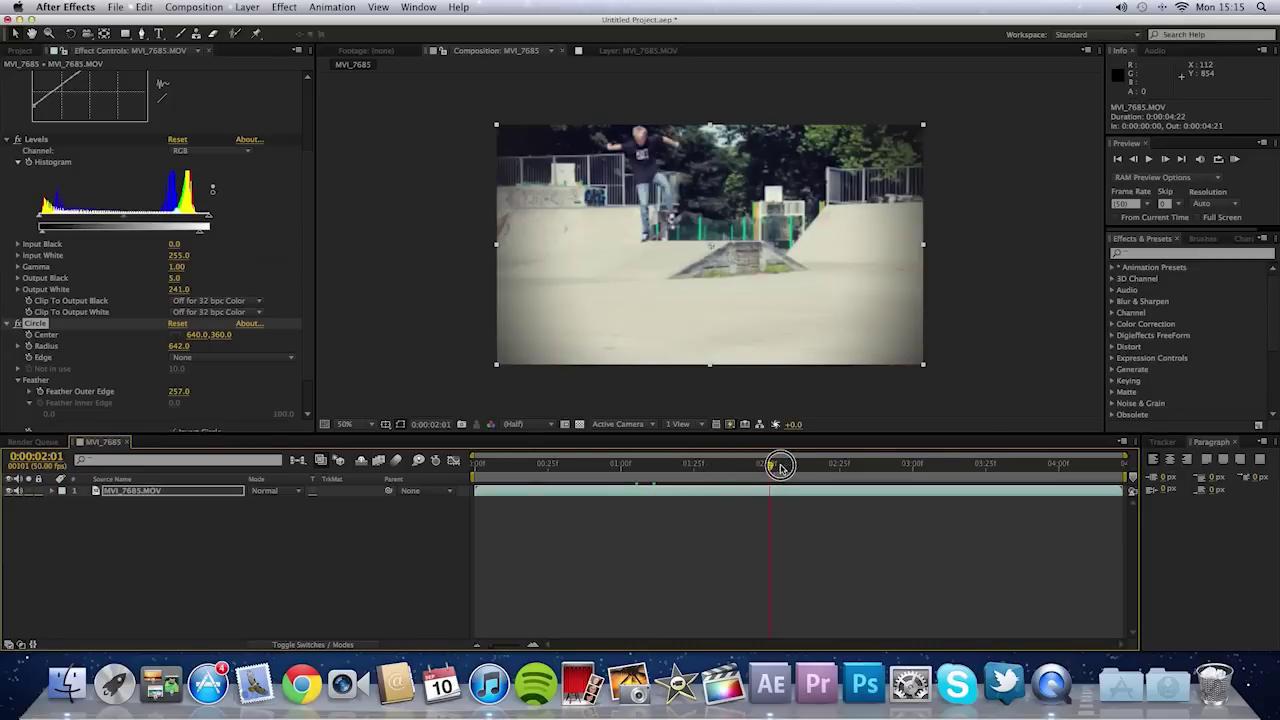
left_click_drag(804, 465, 982, 465)
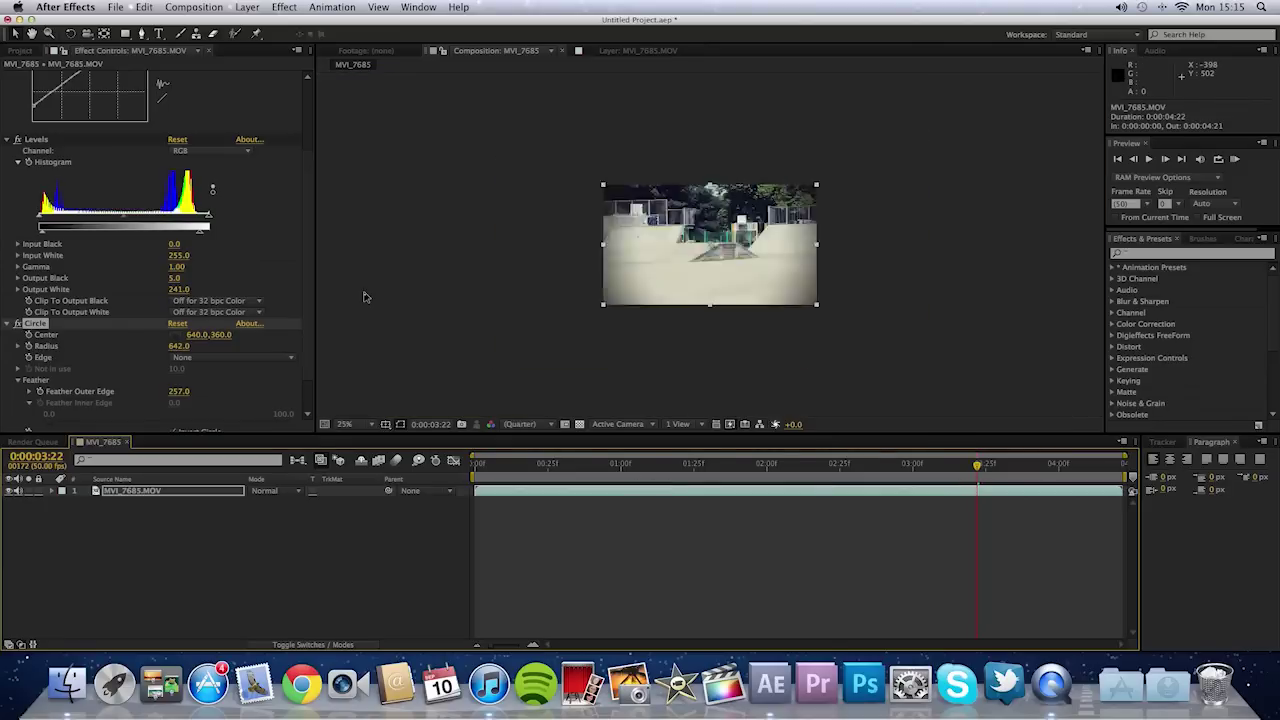
key(".")
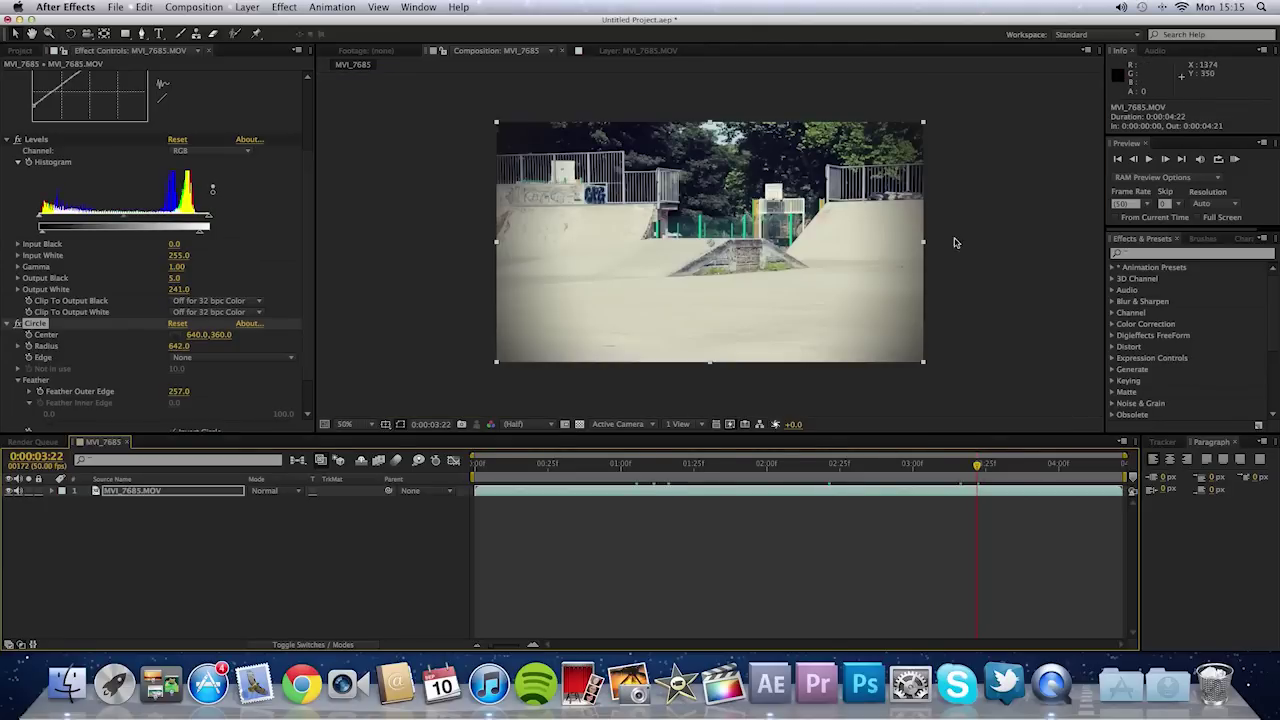
left_click(958, 240)
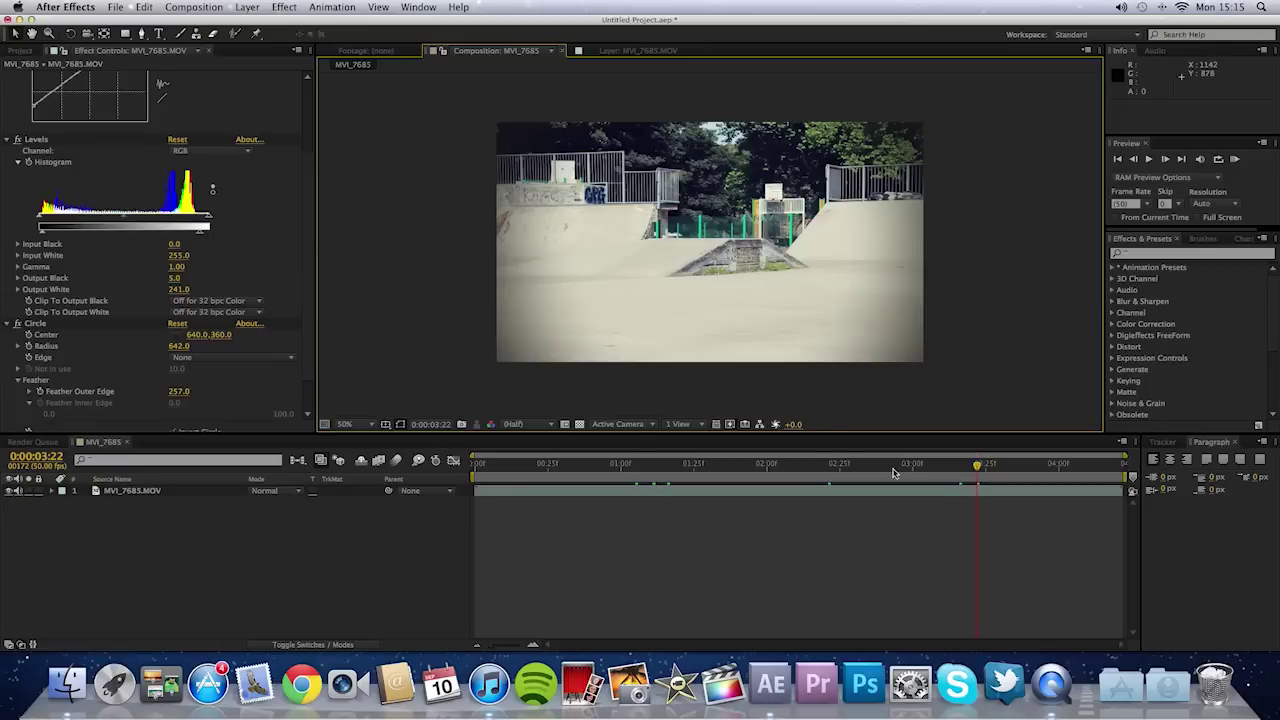
left_click_drag(894, 466, 940, 453)
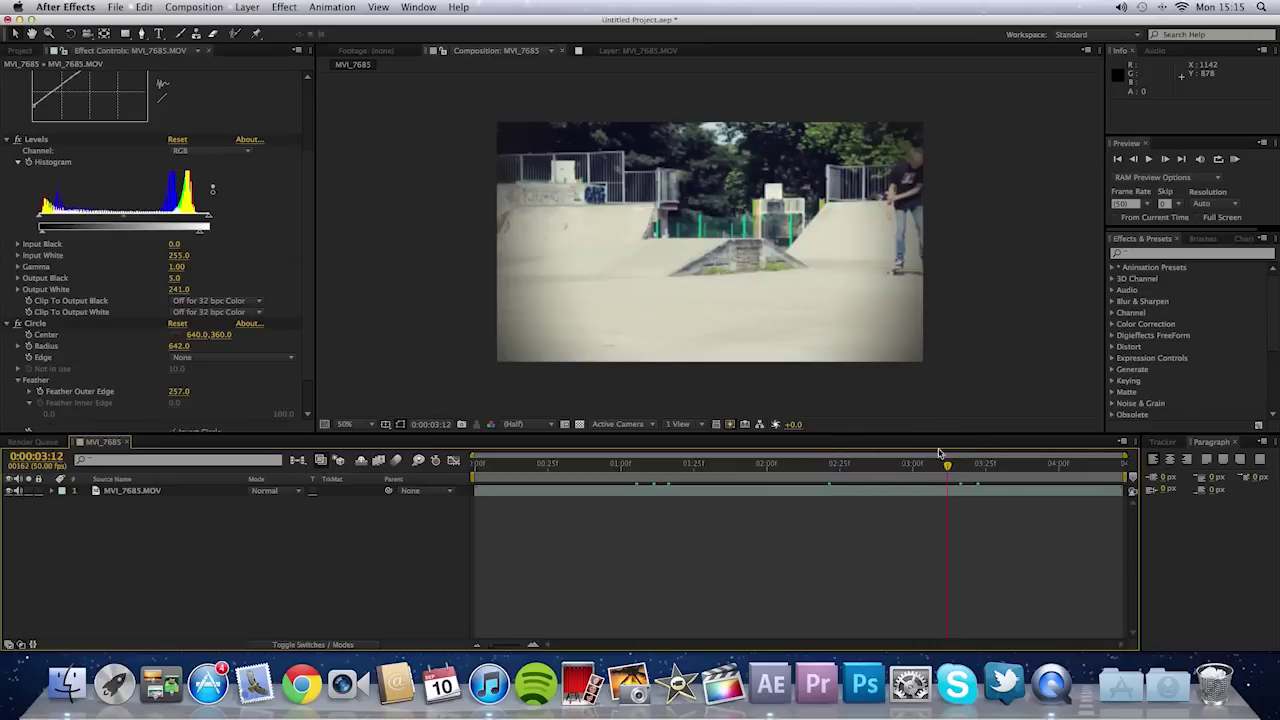
- Delete the Curves, Levels and Circle effects from the MVI_7685.MOV layer
scroll(265, 203, "up", 5)
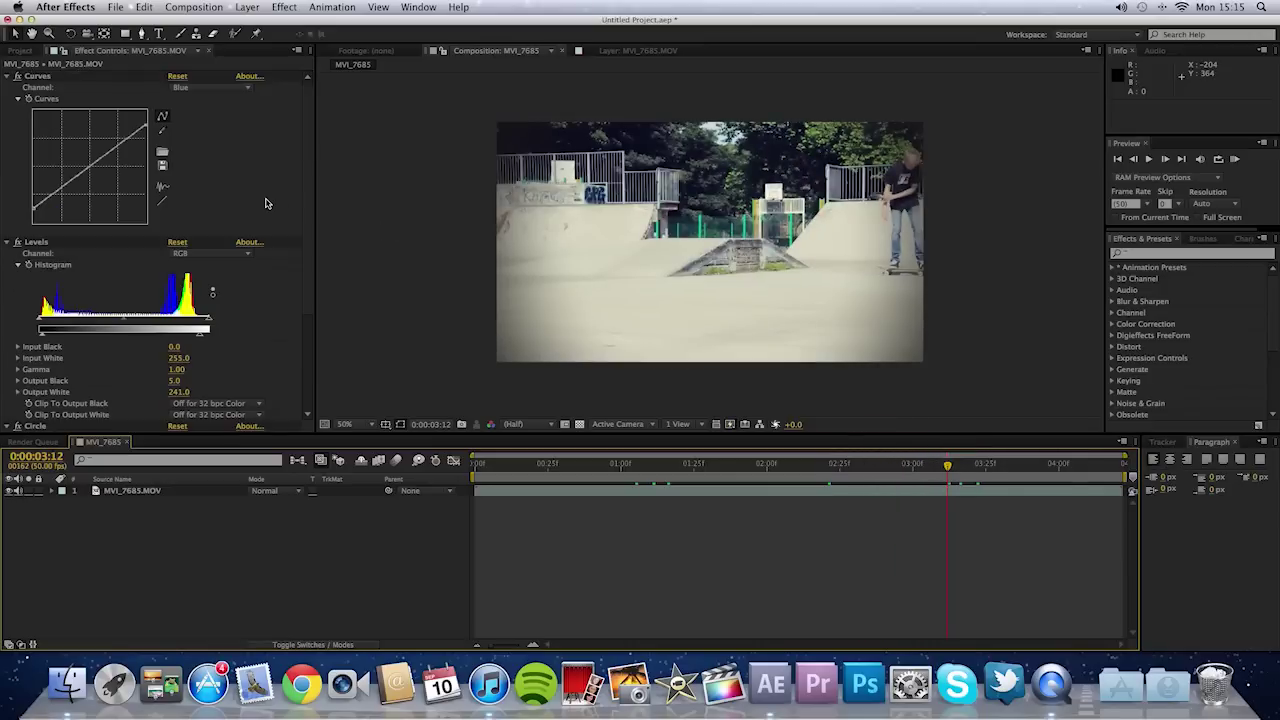
left_click(95, 78)
left_click(72, 246)
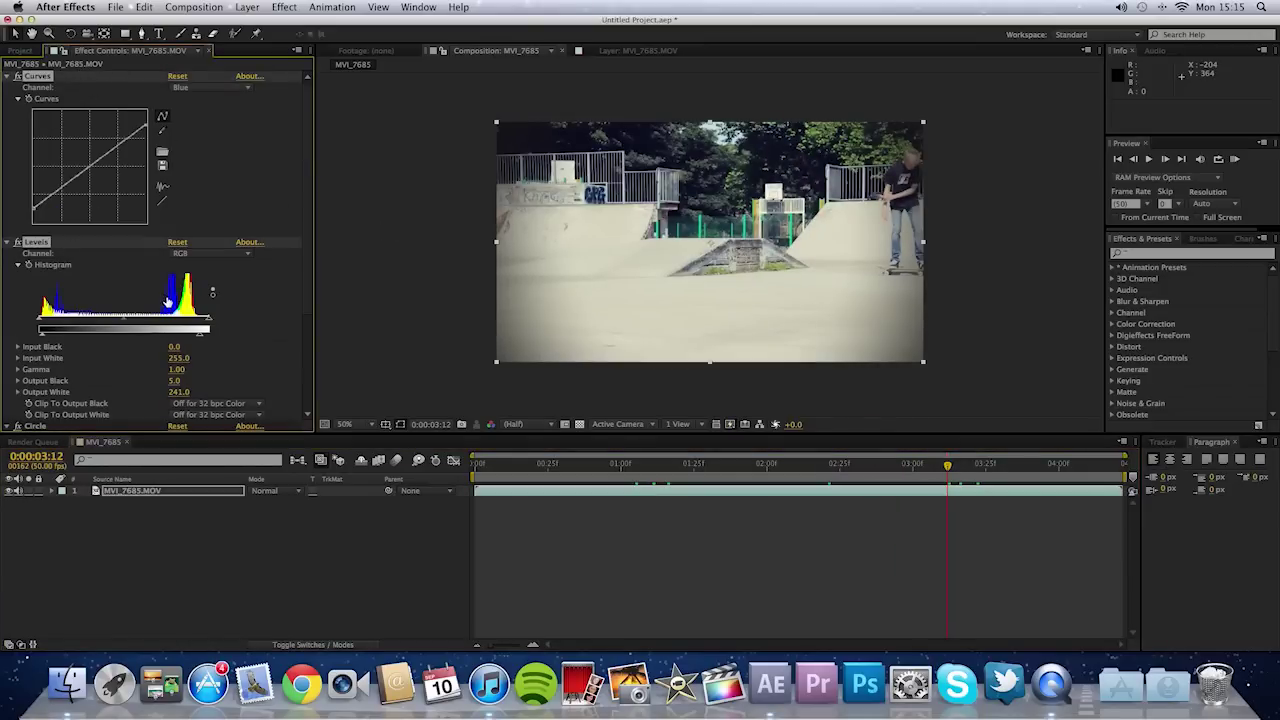
left_click(43, 430)
key("Delete")
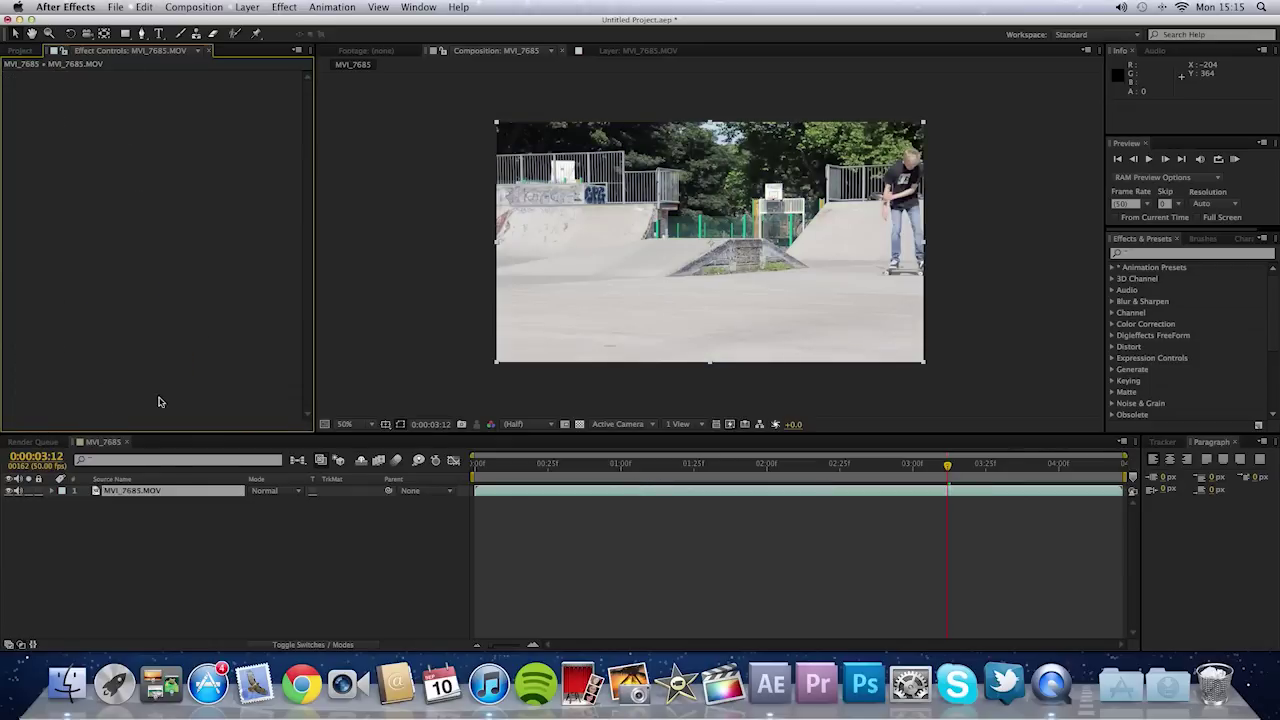
- Find the Vignette Lighting preset by searching for "vign", apply it to the clip, and check the frame at 0:00:01:38
left_click(1163, 254)
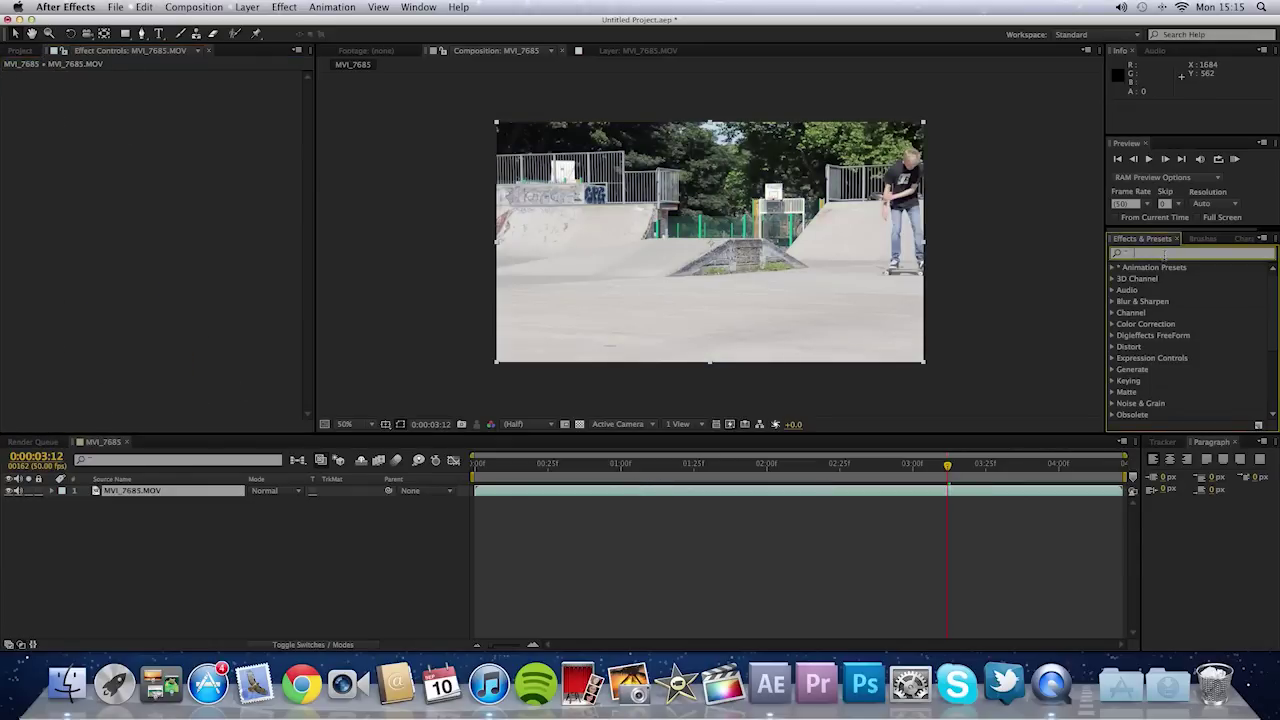
type("vign")
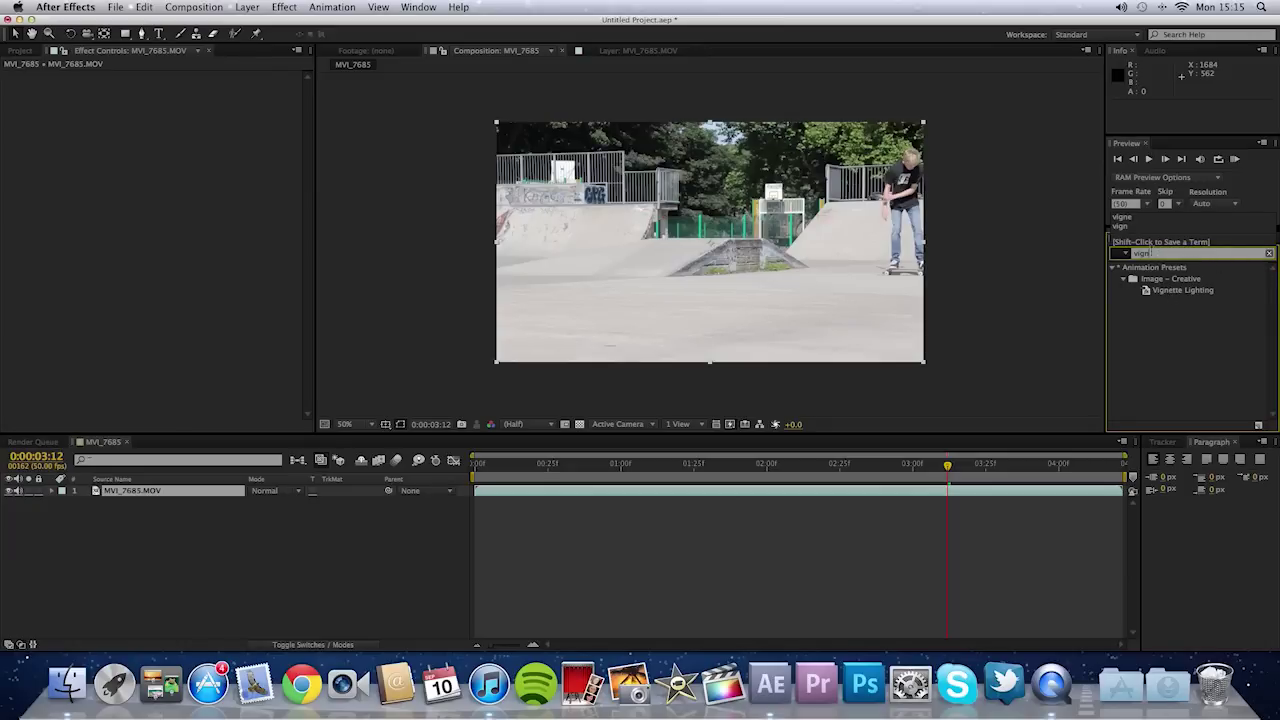
left_click(1161, 253)
left_click_drag(1175, 292, 843, 257)
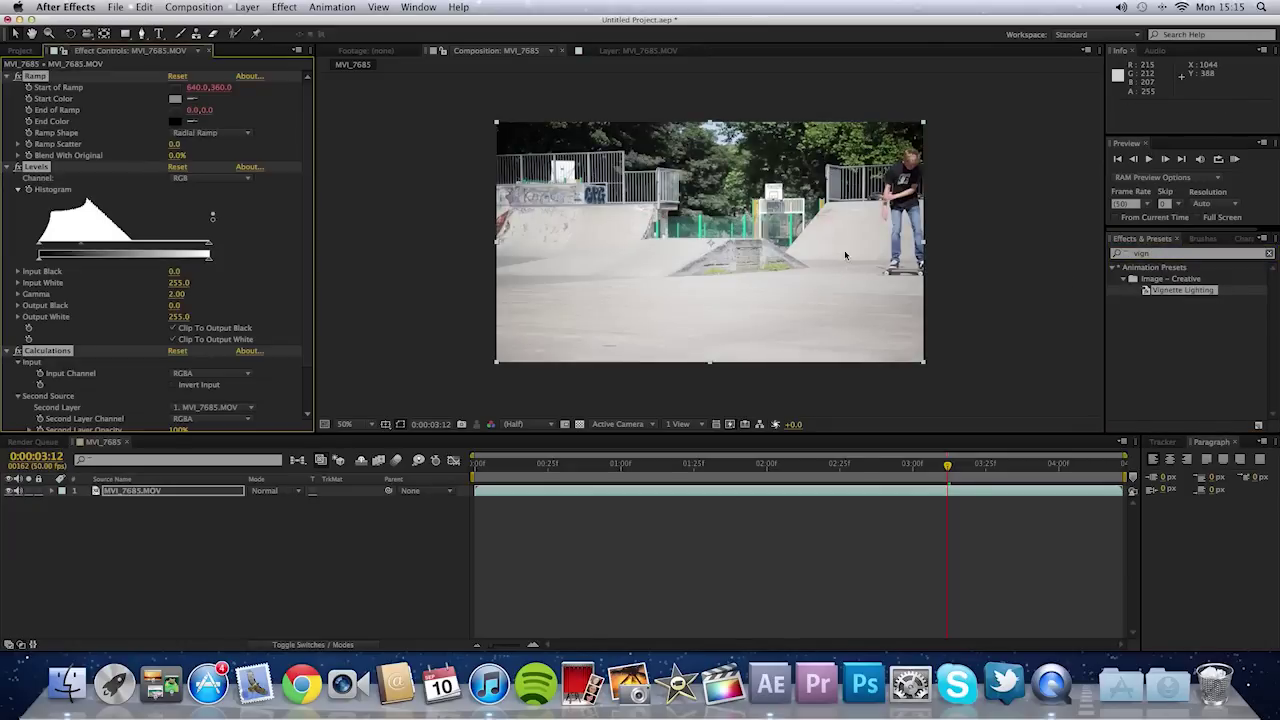
left_click_drag(918, 470, 731, 477)
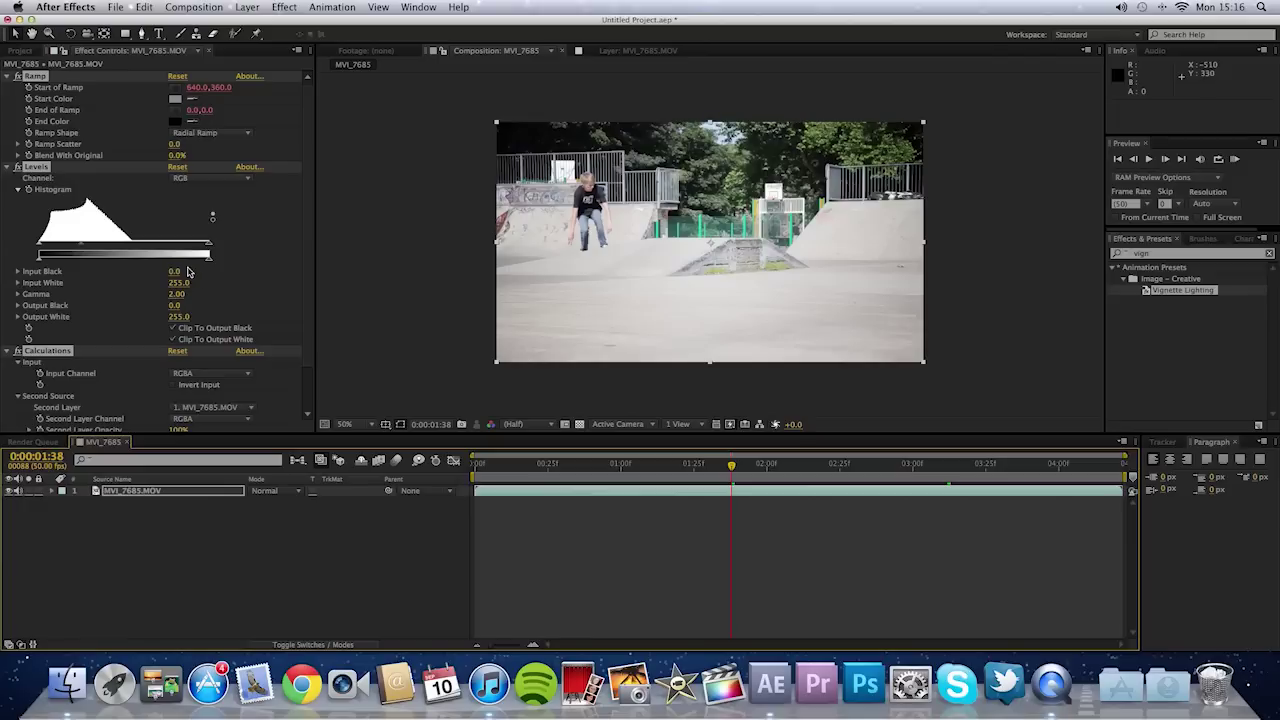
- Set Input Black to 12.8 in the preset's Levels effect and check the frame at 0:00:02:47
mouse_move(175, 272)
left_mouse_down()
mouse_move(197, 271)
mouse_move(184, 272)
left_mouse_up()
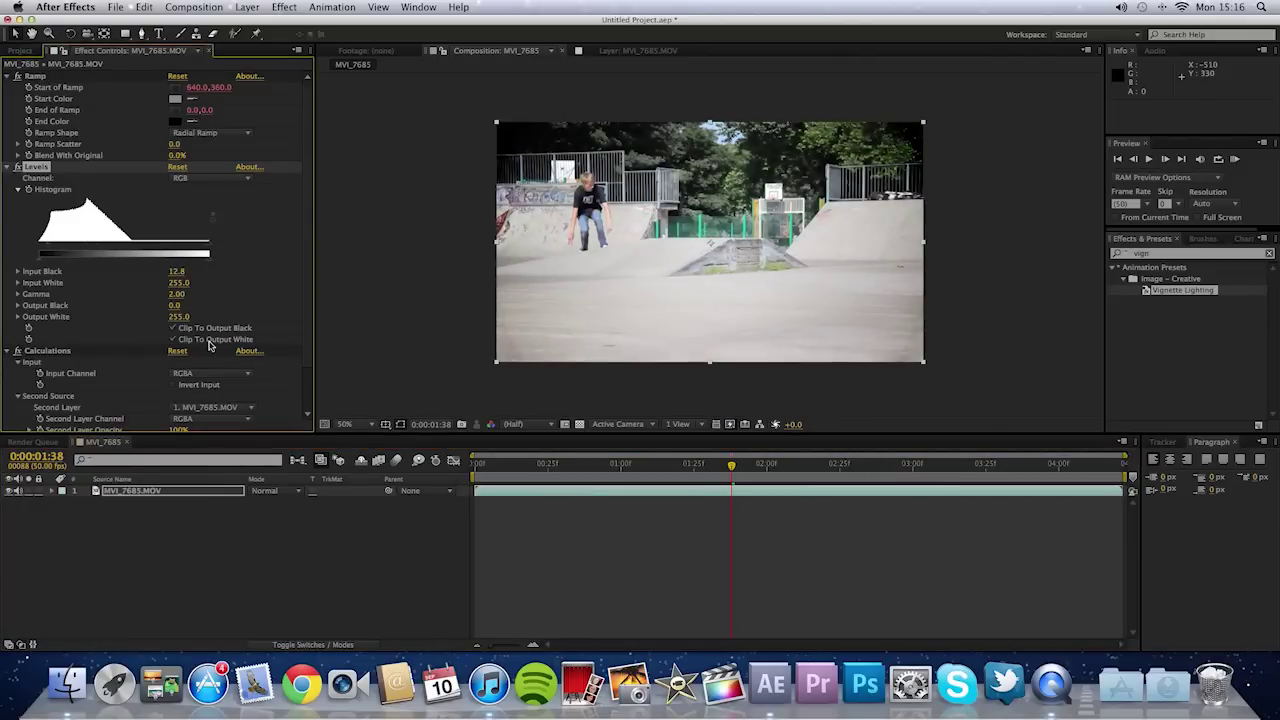
scroll(262, 353, "down", 2)
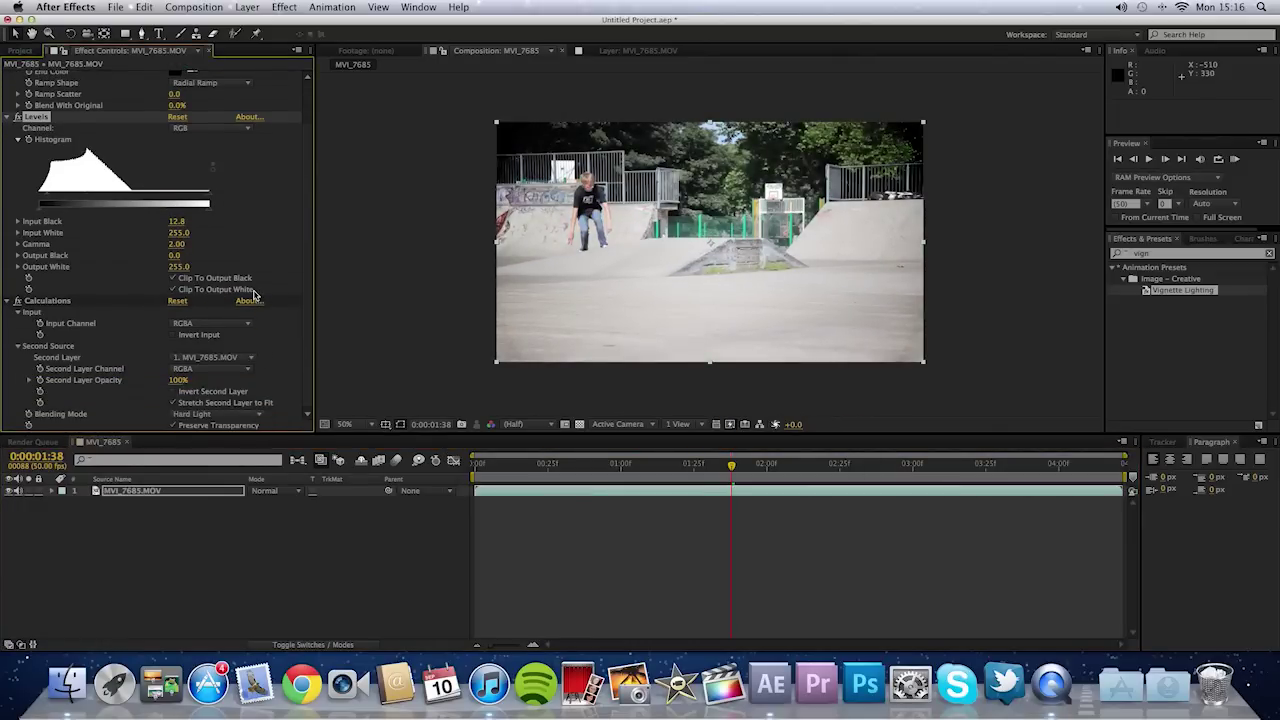
left_click_drag(710, 465, 904, 490)
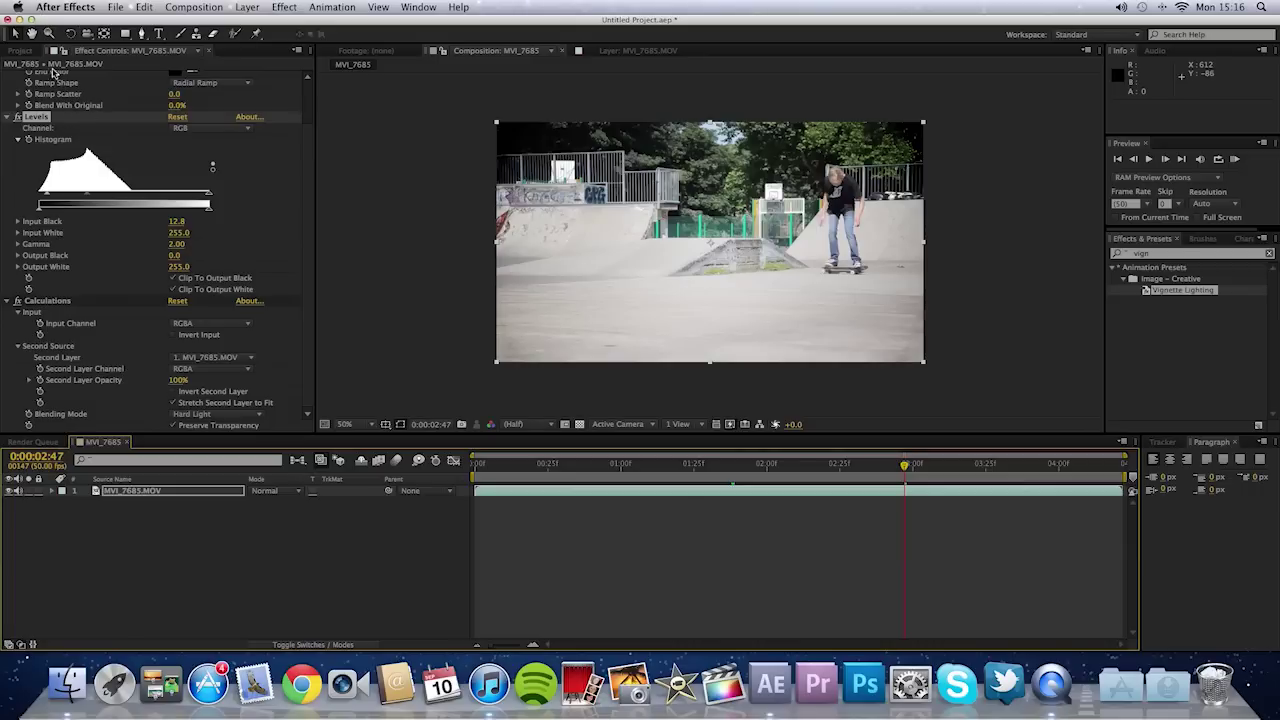
- Add the MVI_7685 composition to the render queue and look through the available output module presets
left_click(198, 8)
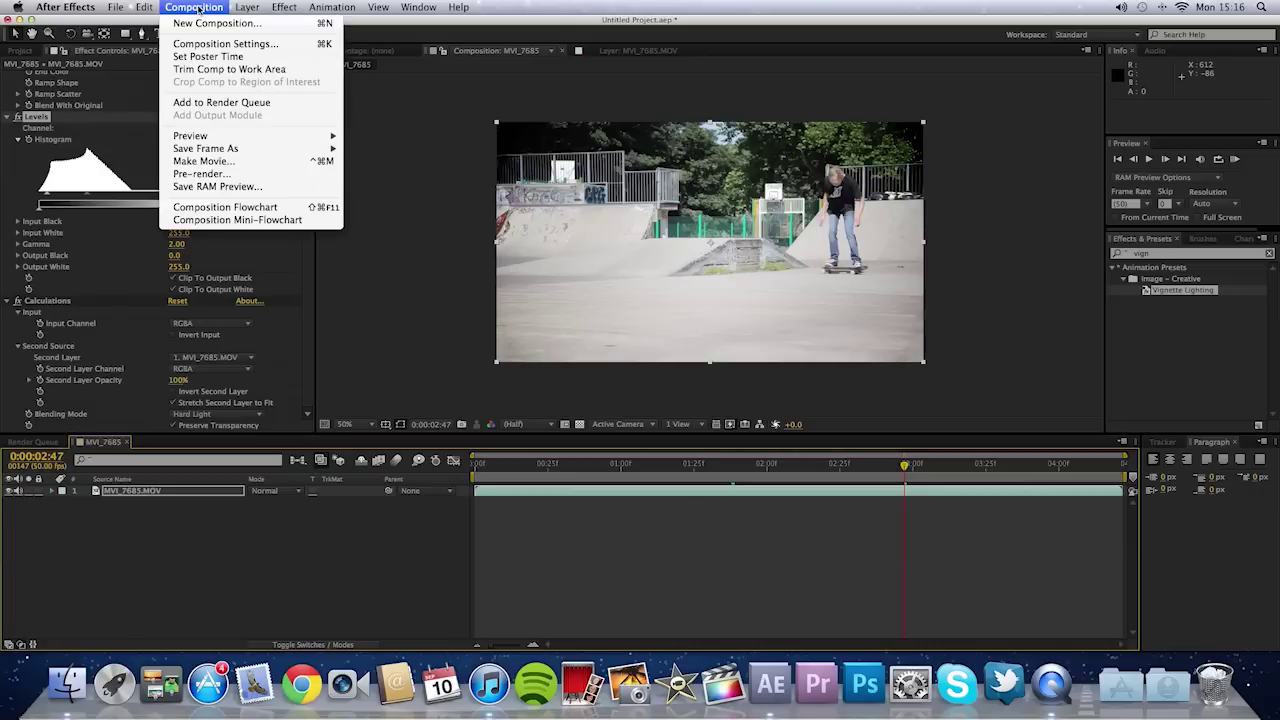
left_click(238, 101)
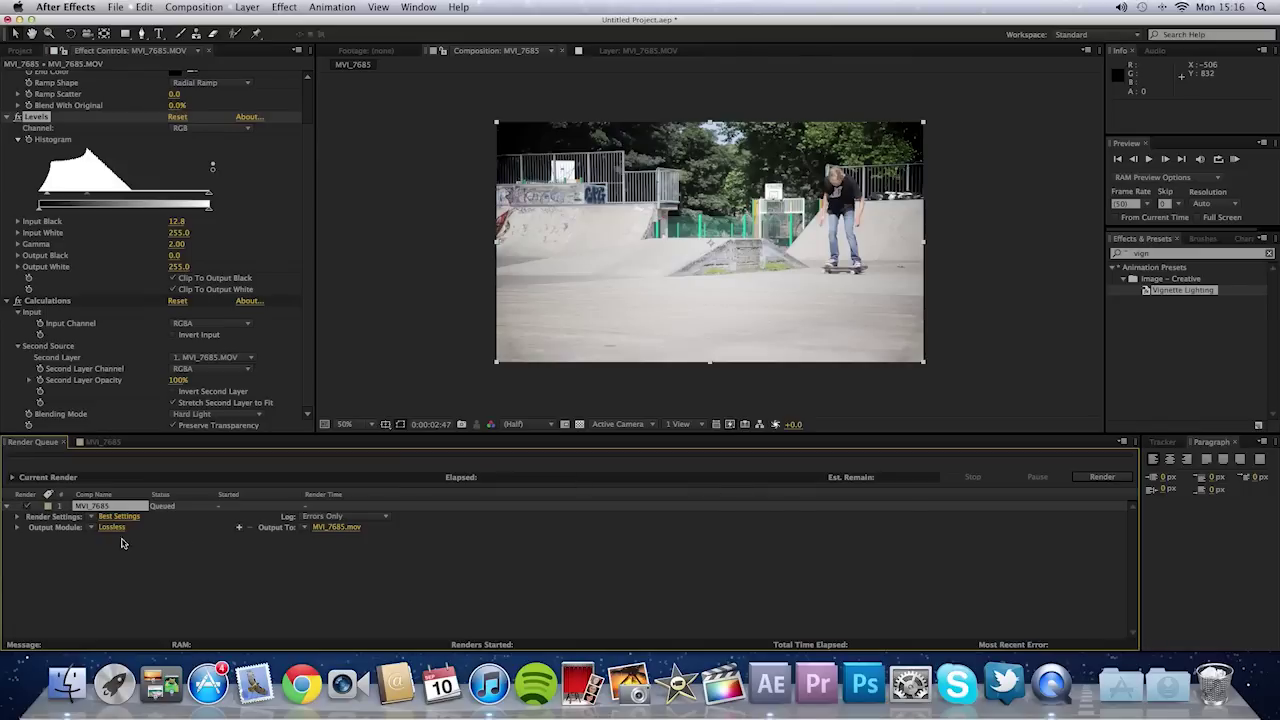
left_click(91, 528)
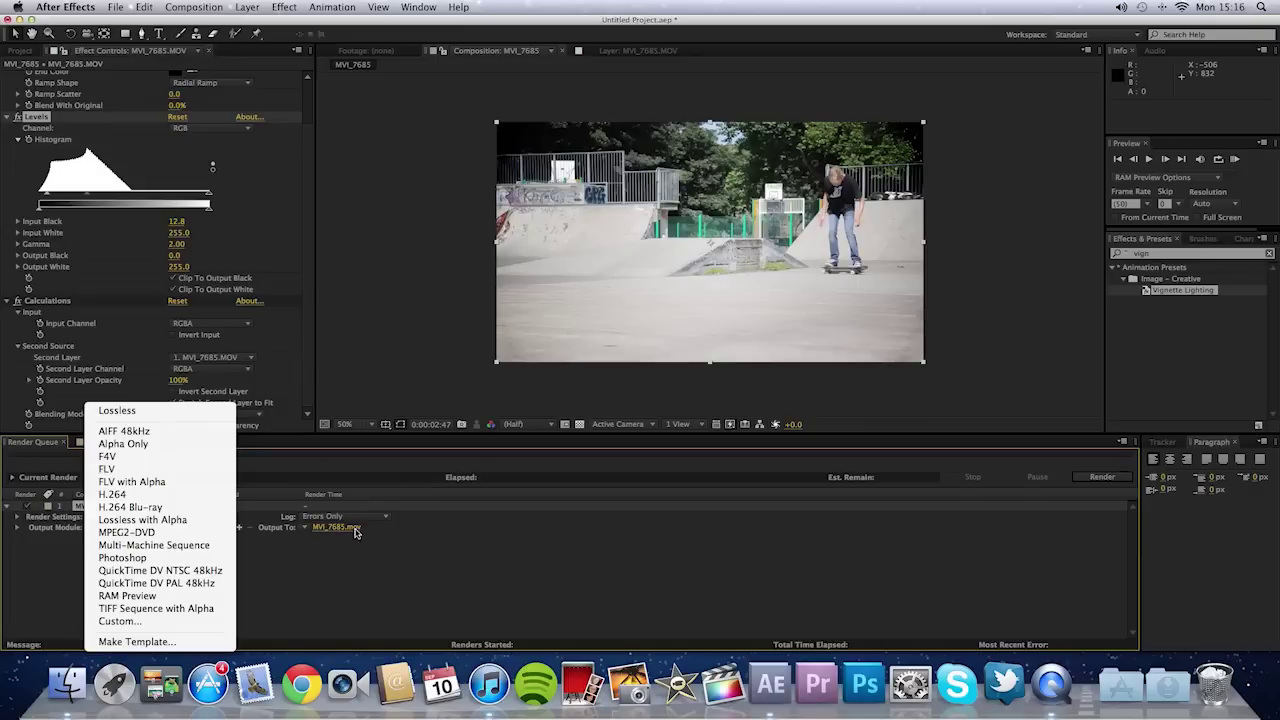
left_click(440, 537)
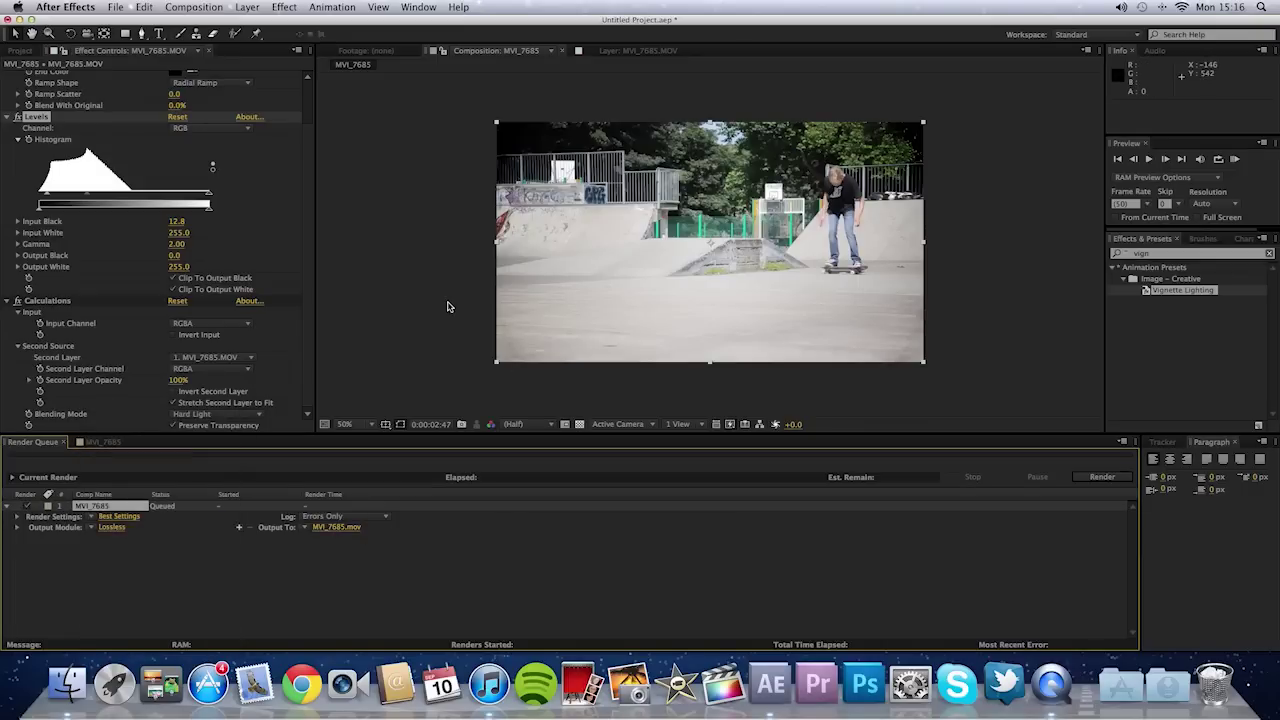